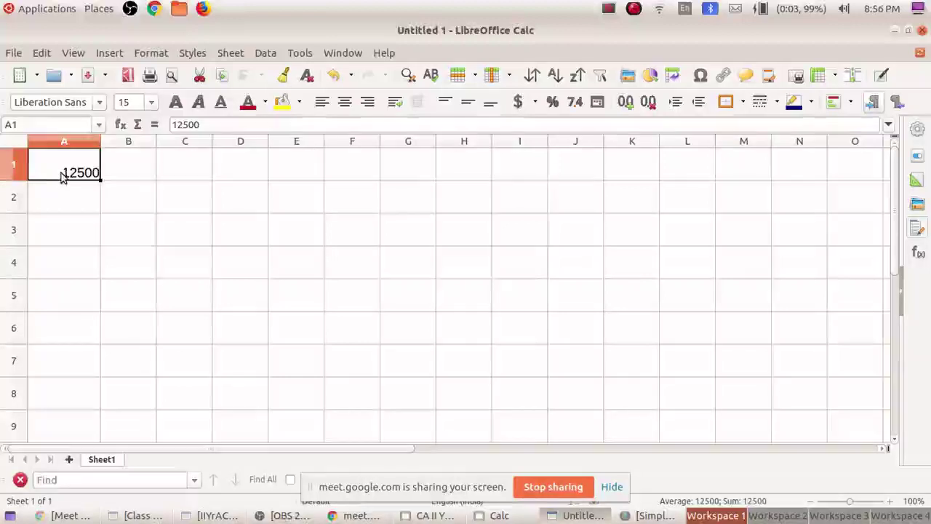
Format cell A1 as Indian rupee currency with no decimal places, a thousands separator and negative numbers in red.
click(153, 58)
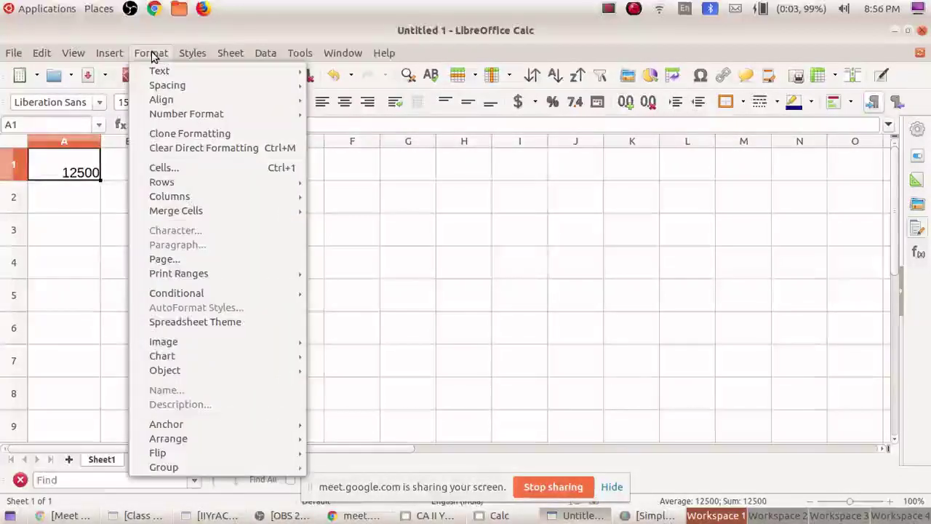
click(192, 172)
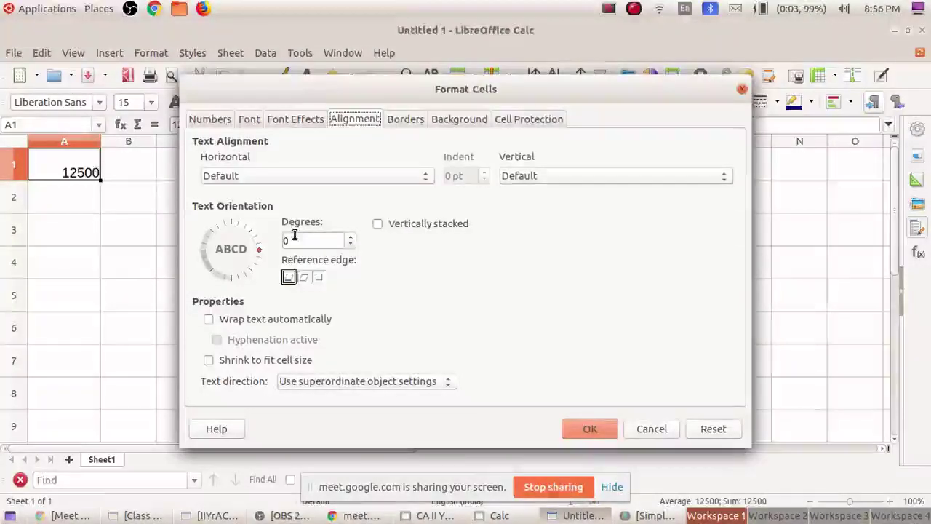
click(211, 119)
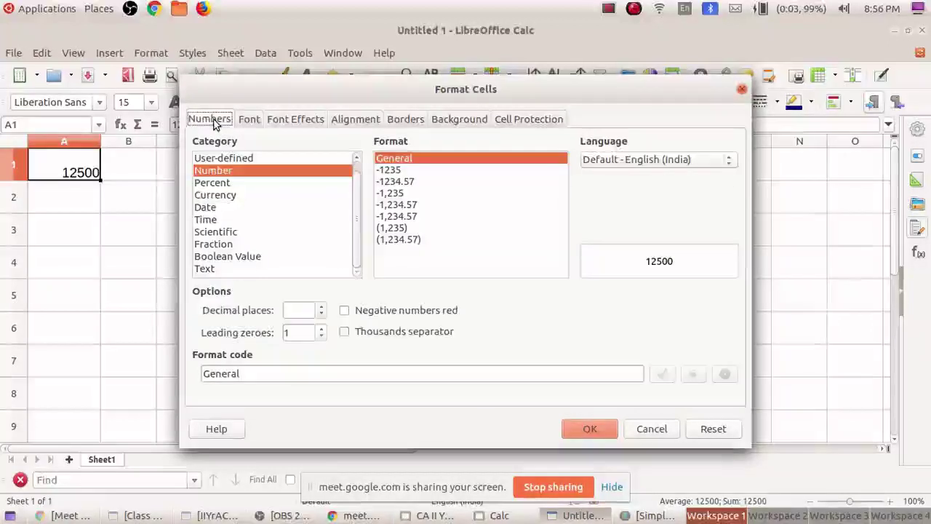
click(219, 196)
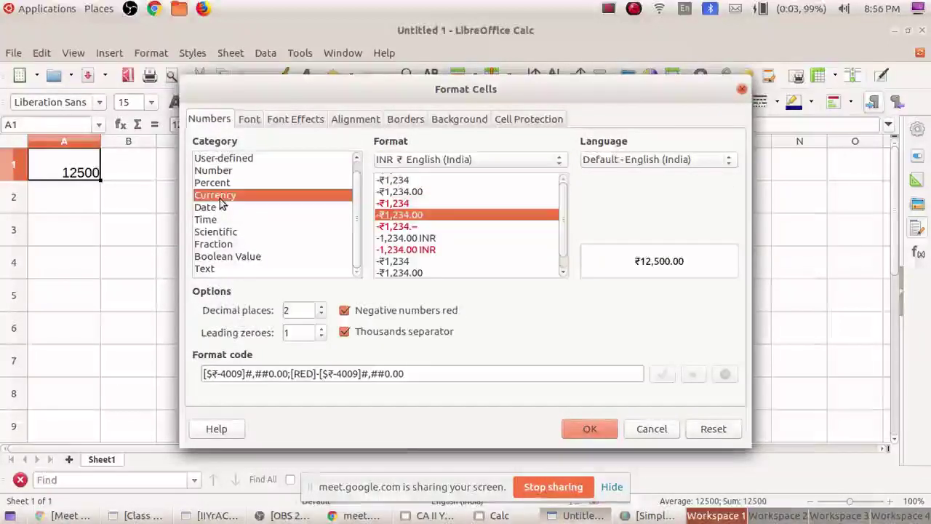
click(405, 204)
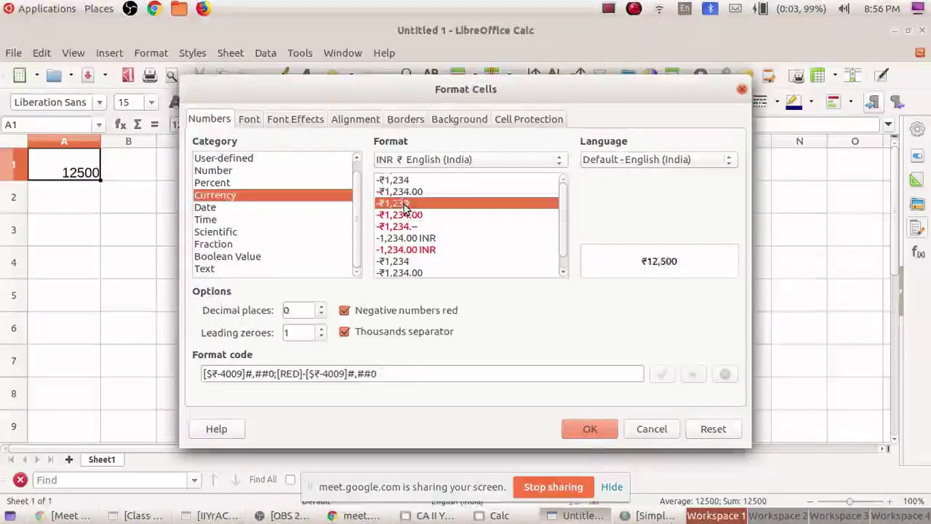
click(581, 429)
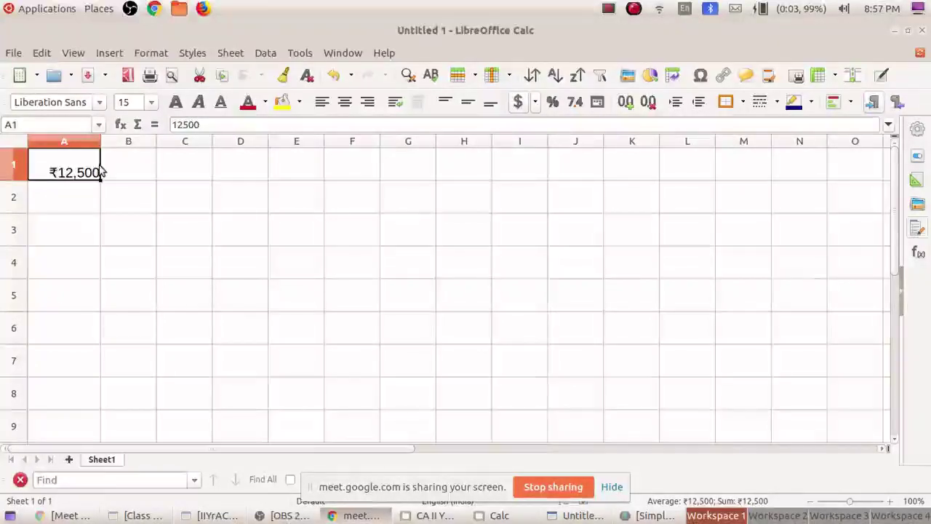
Enter 15400 in cell A2 and set its font size to 15.
click(86, 200)
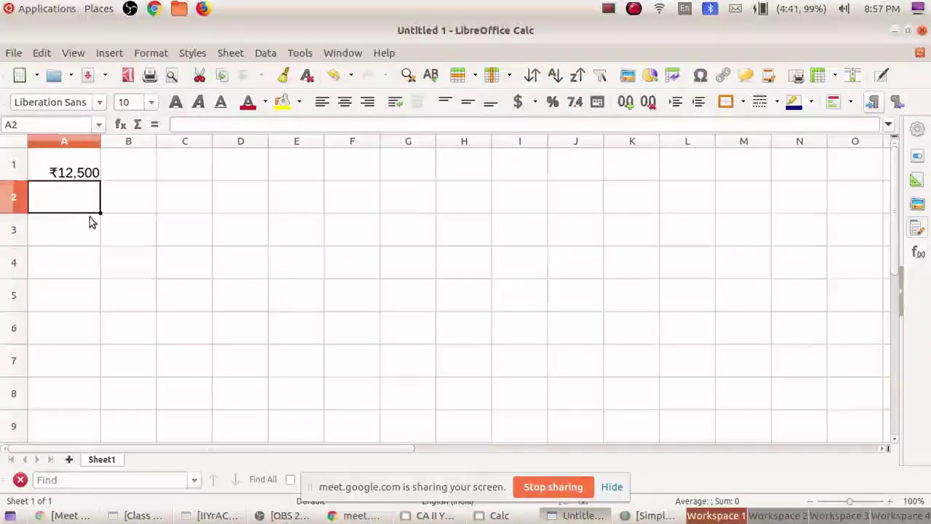
text(15400)
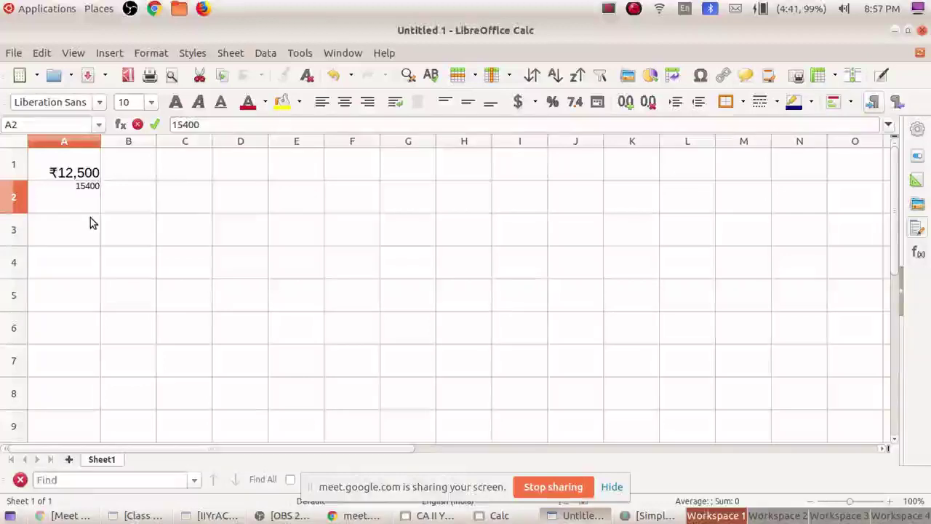
key(Return)
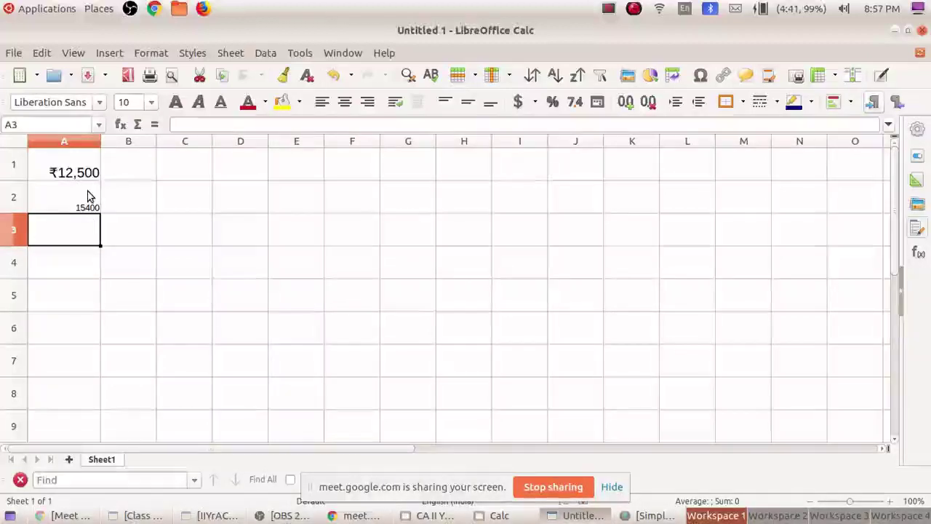
click(88, 206)
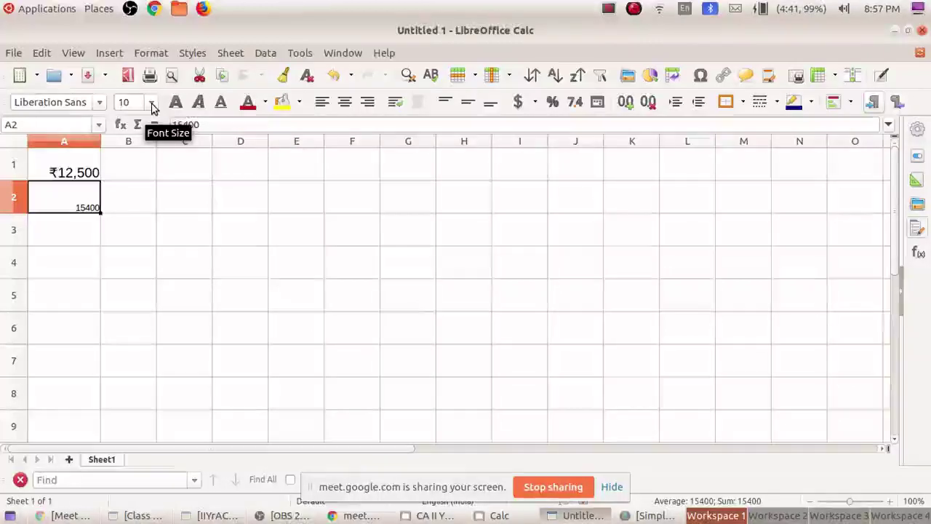
click(153, 107)
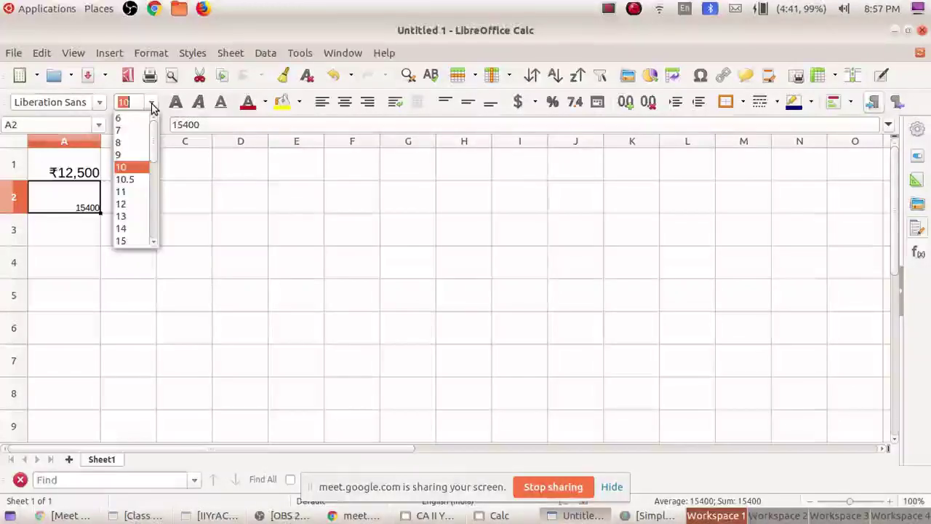
click(139, 241)
click(71, 241)
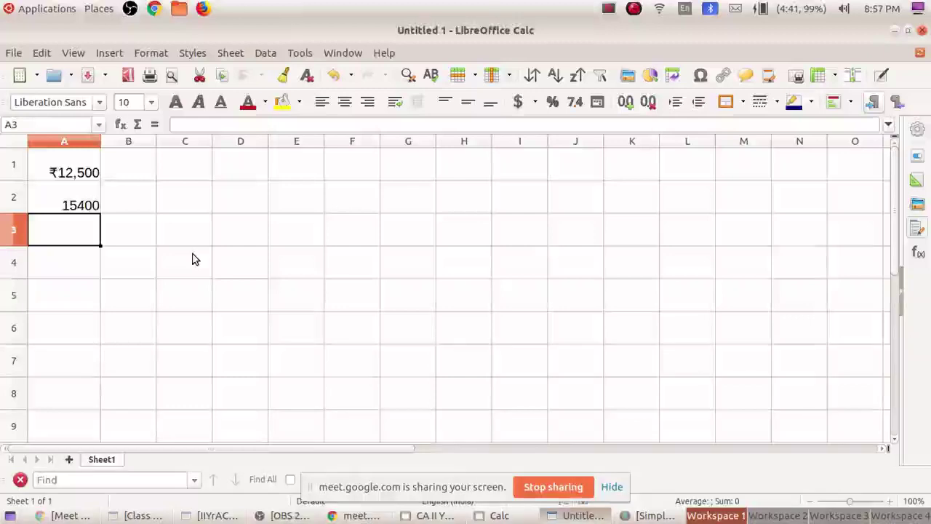
Add the two amounts in cell A3 using their literal values, with the formula =12500+15400.
click(80, 156)
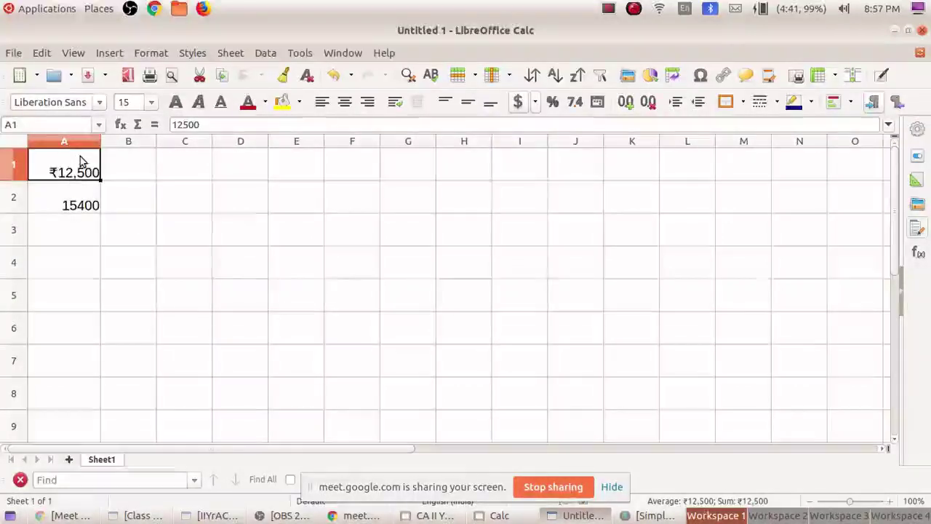
click(66, 213)
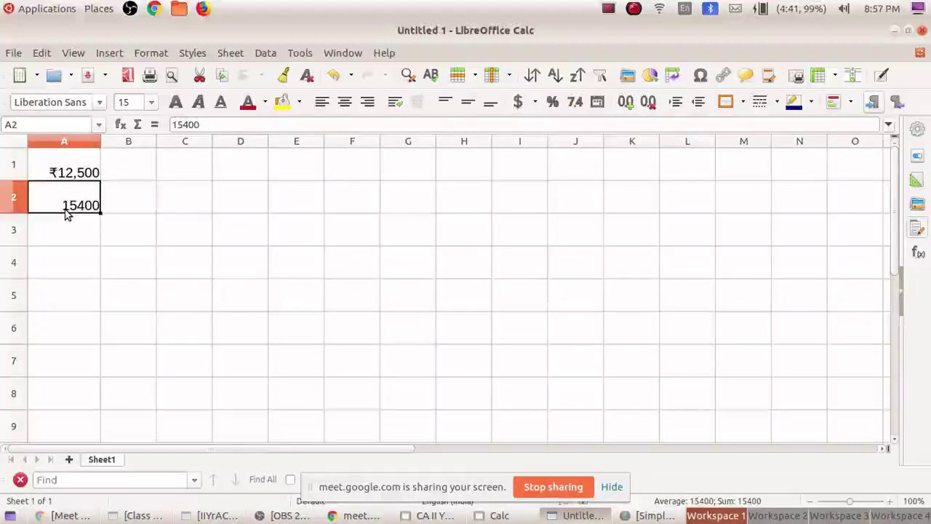
click(73, 235)
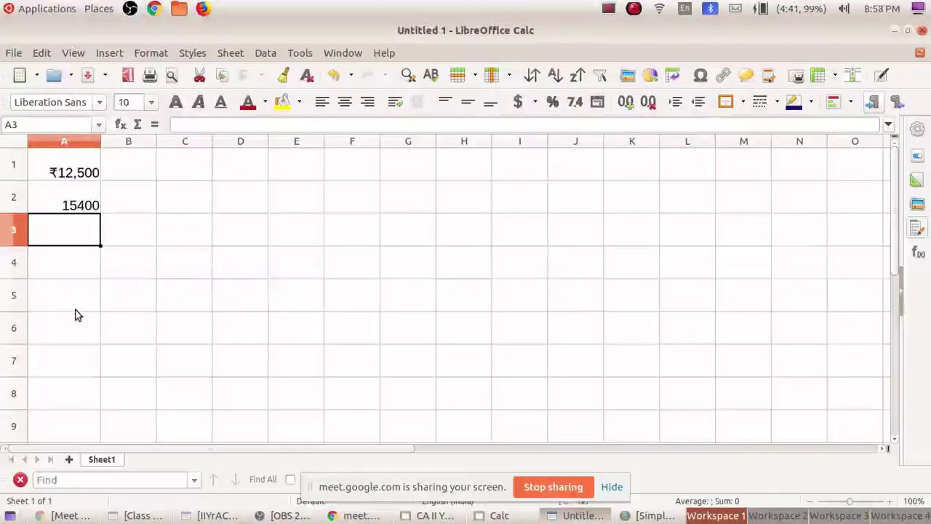
text(=)
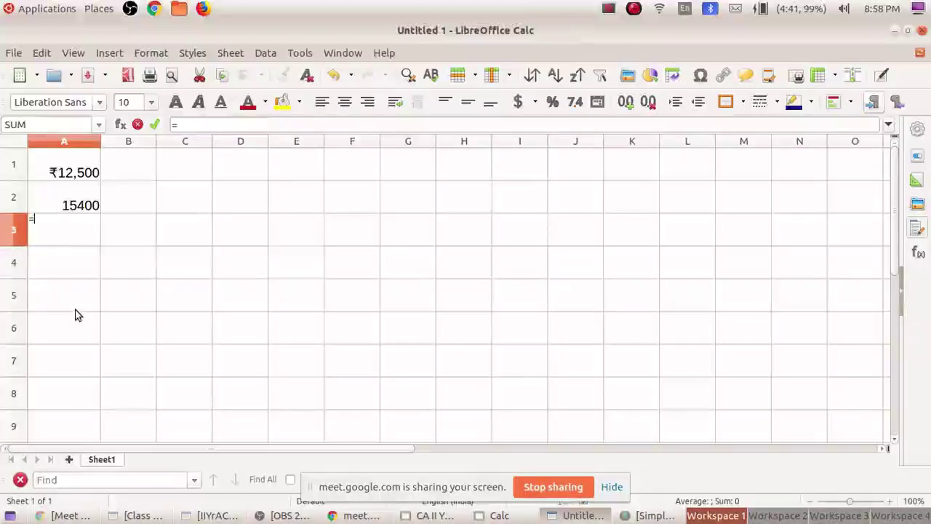
text(12500)
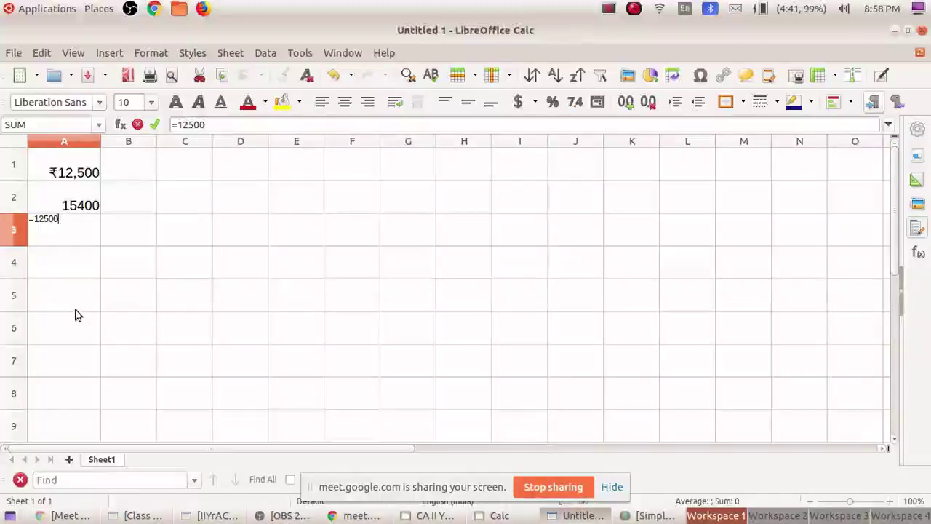
text(+1)
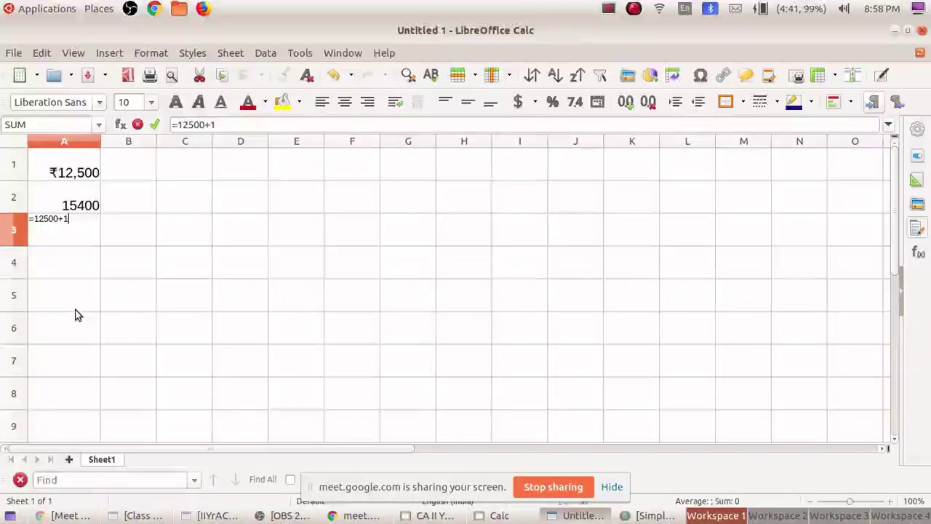
text(5400)
key(Return)
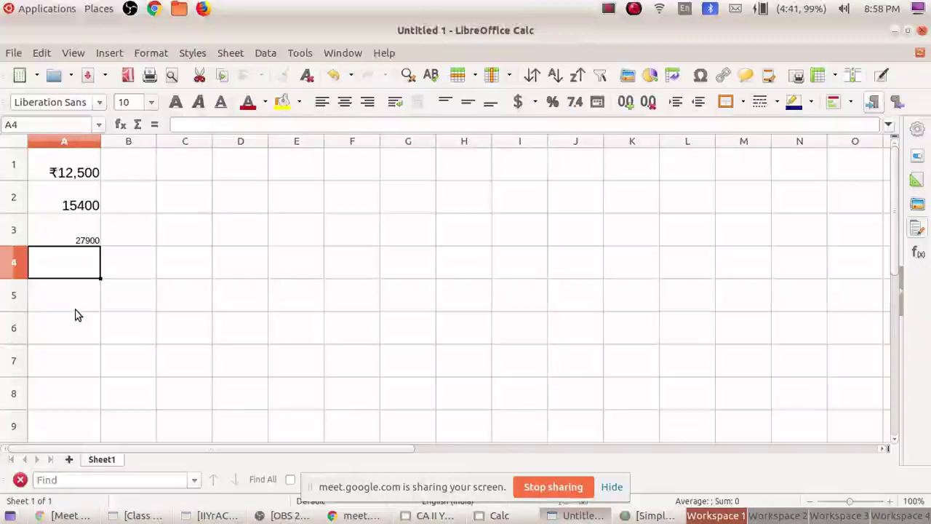
Set cell A3's font size to 15 and review its formula in the cell.
key(Up)
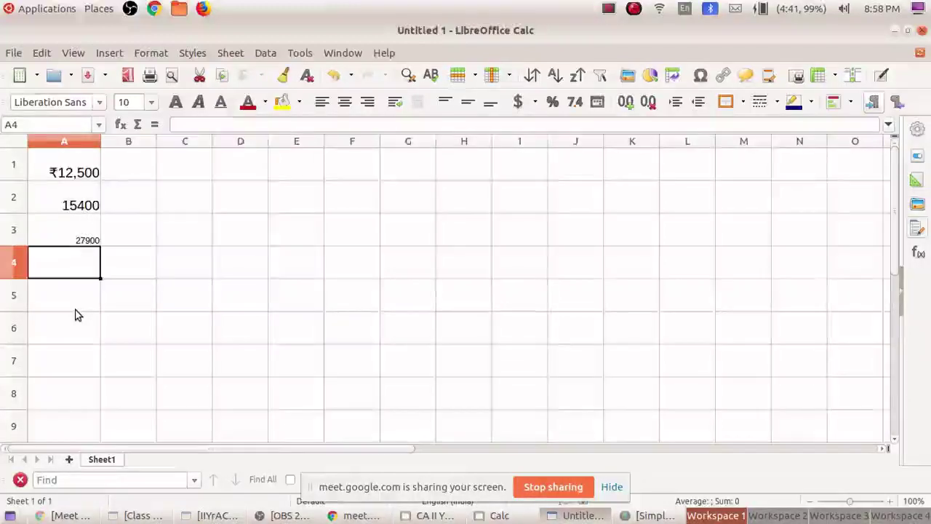
key(F2)
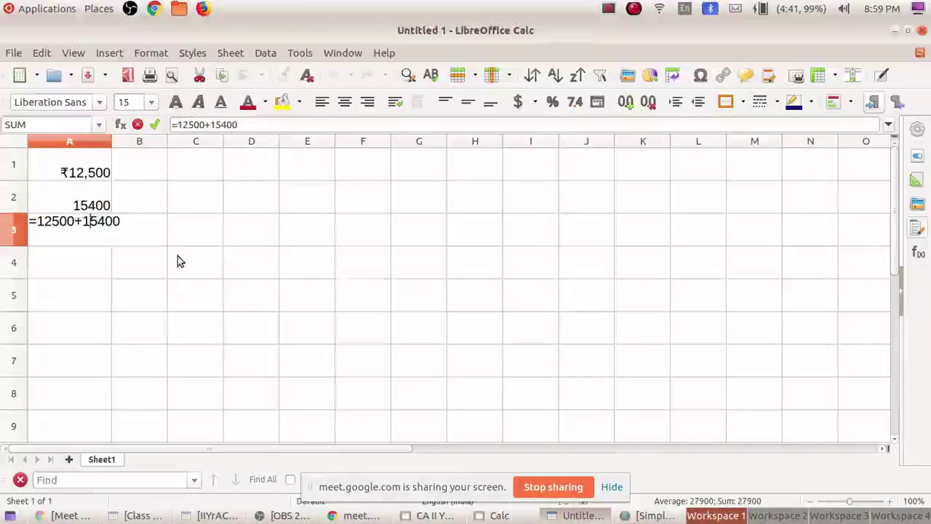
key(Return)
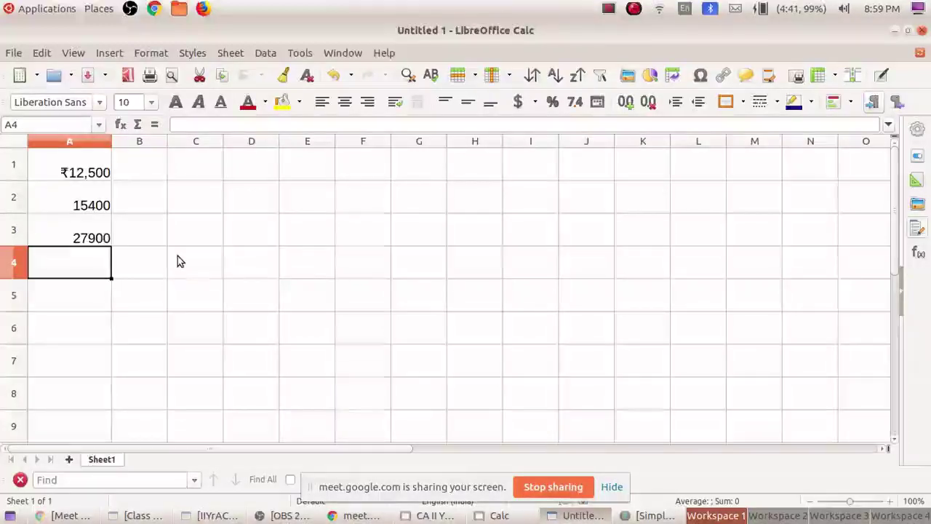
Check the references of the two amount cells and add them in cell A4 with the formula =a1+a2.
click(72, 174)
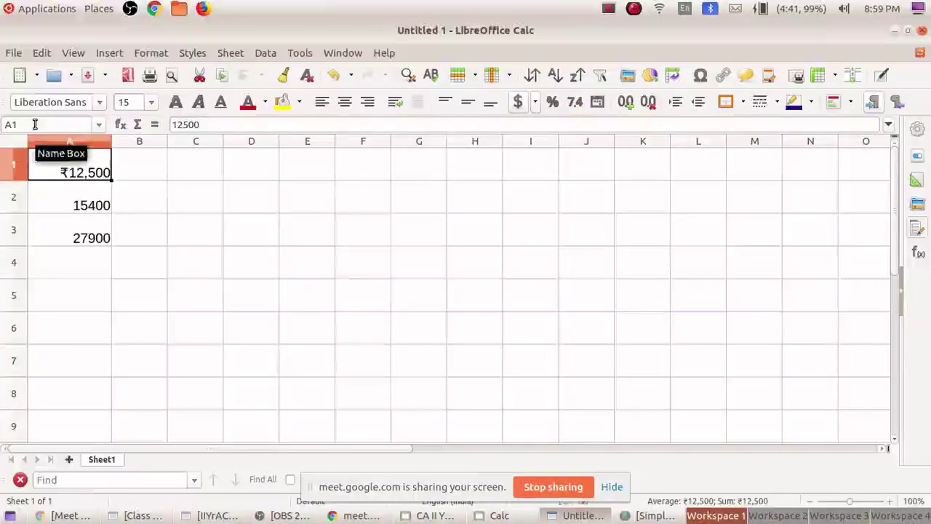
click(61, 197)
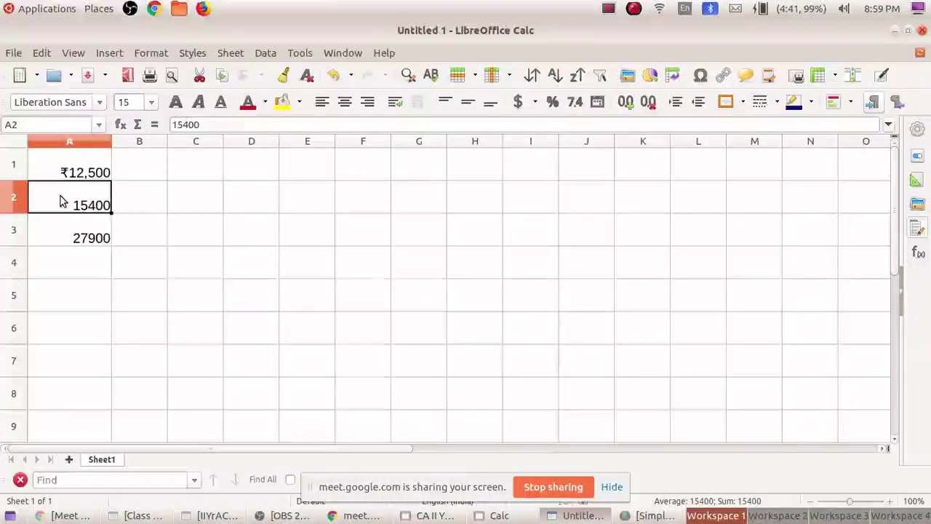
click(60, 273)
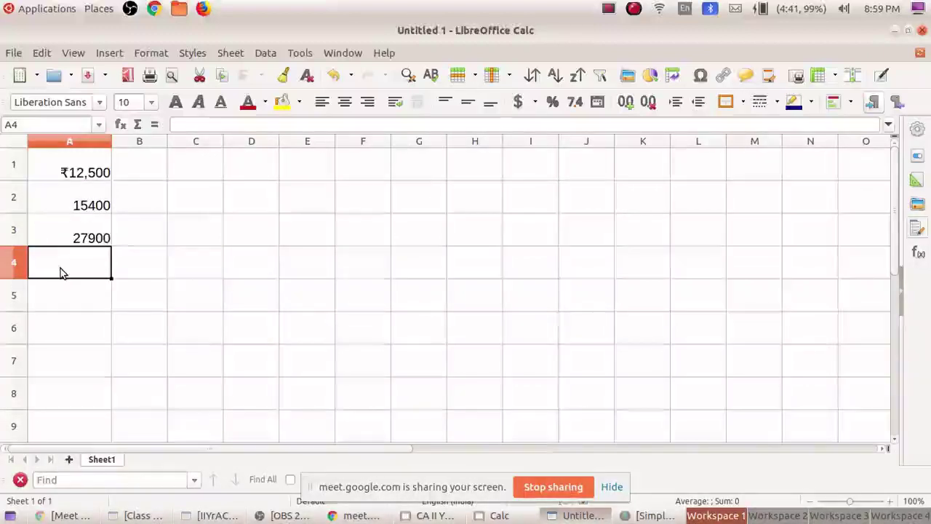
text(=)
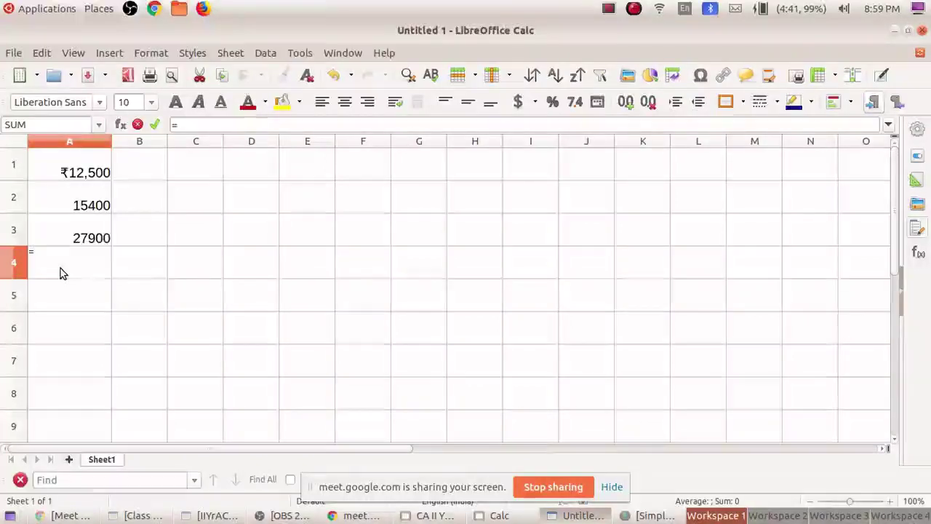
text(a)
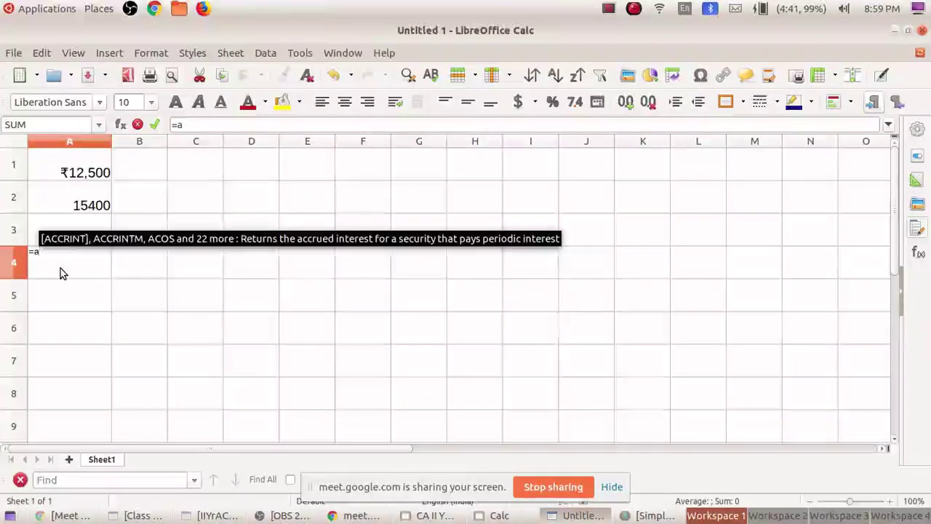
text(1)
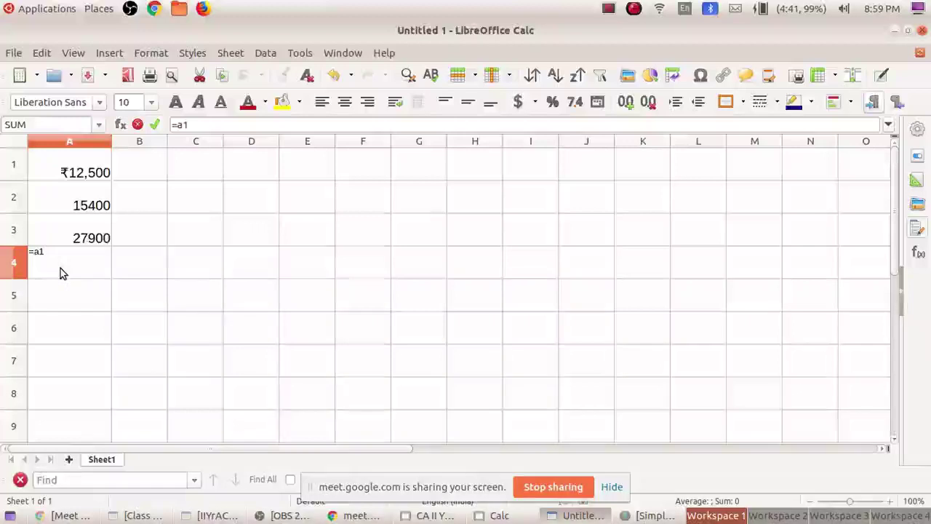
text(+a2)
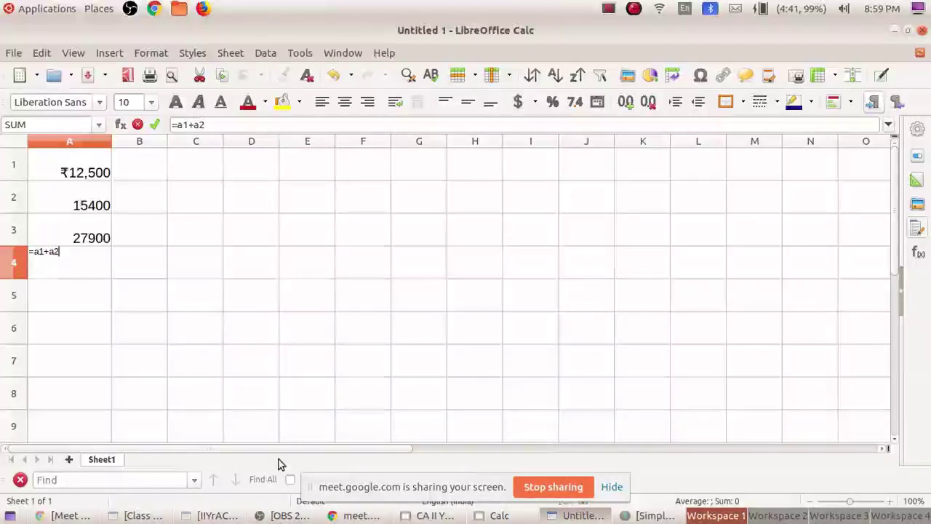
key(Return)
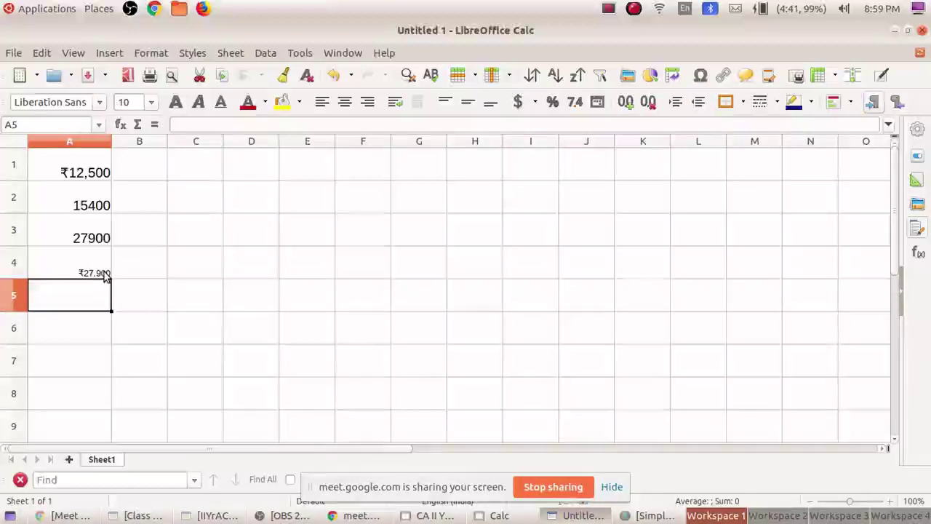
Set cell A4's font size to 15 and review the cell references in its formula.
click(102, 273)
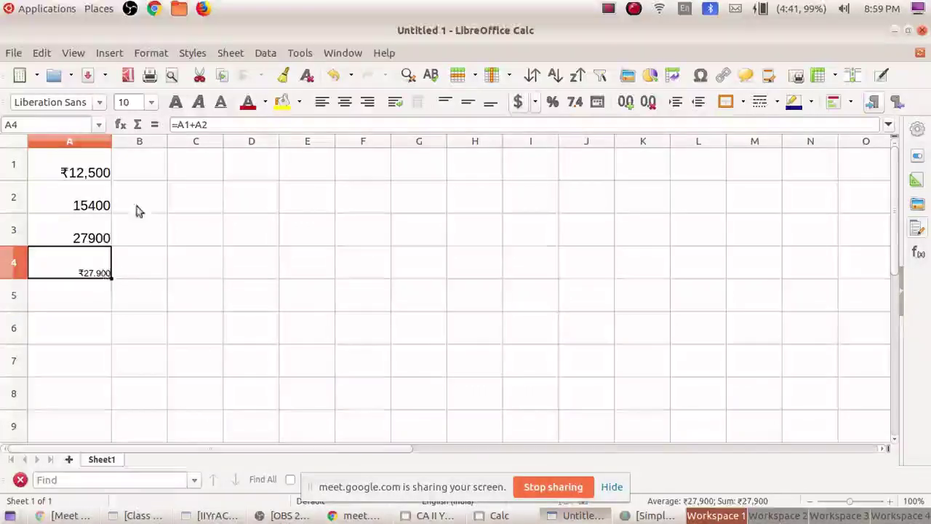
click(151, 102)
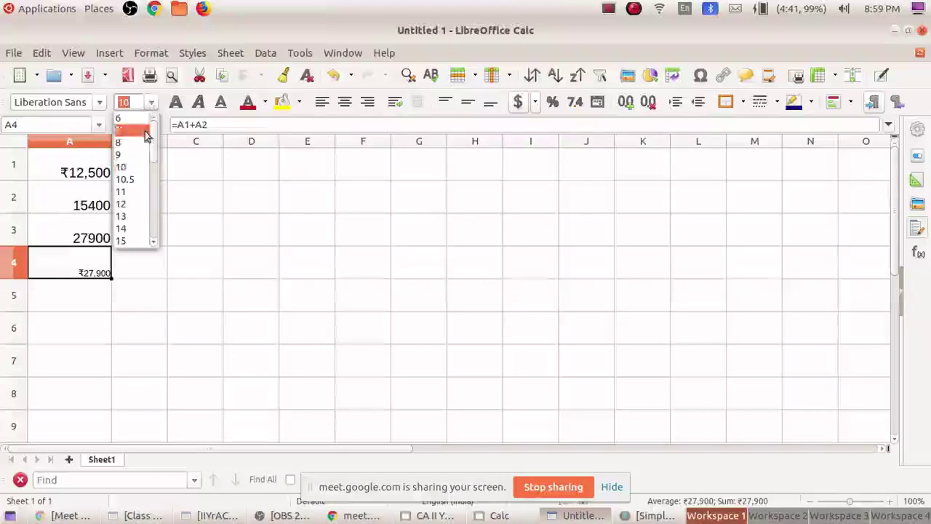
click(128, 242)
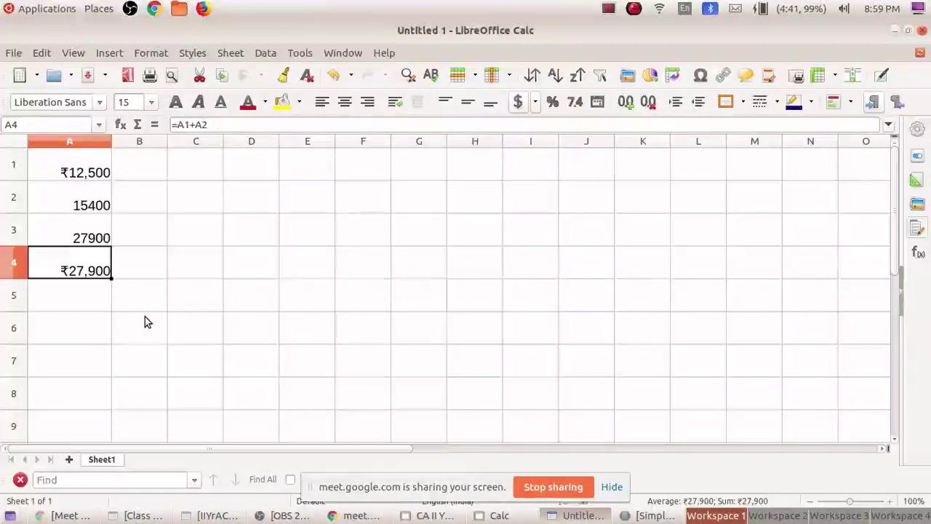
double_click(81, 266)
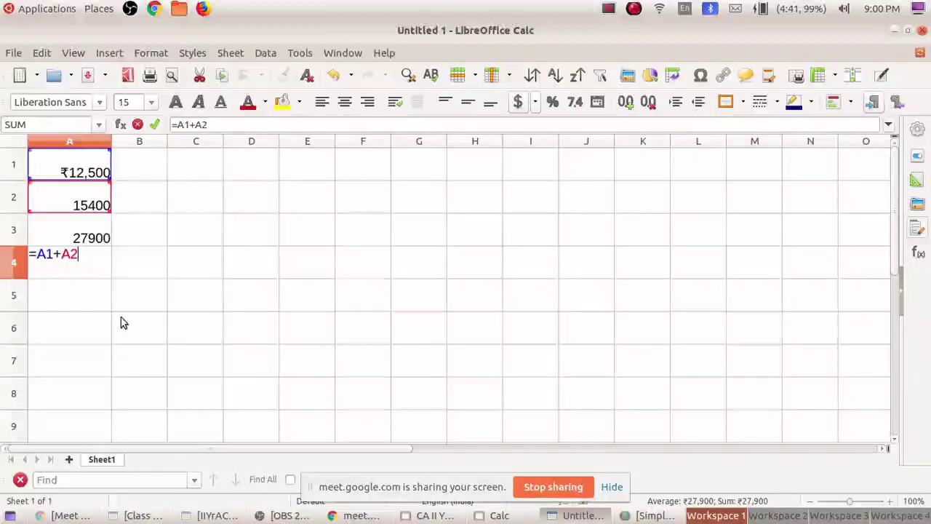
key(Return)
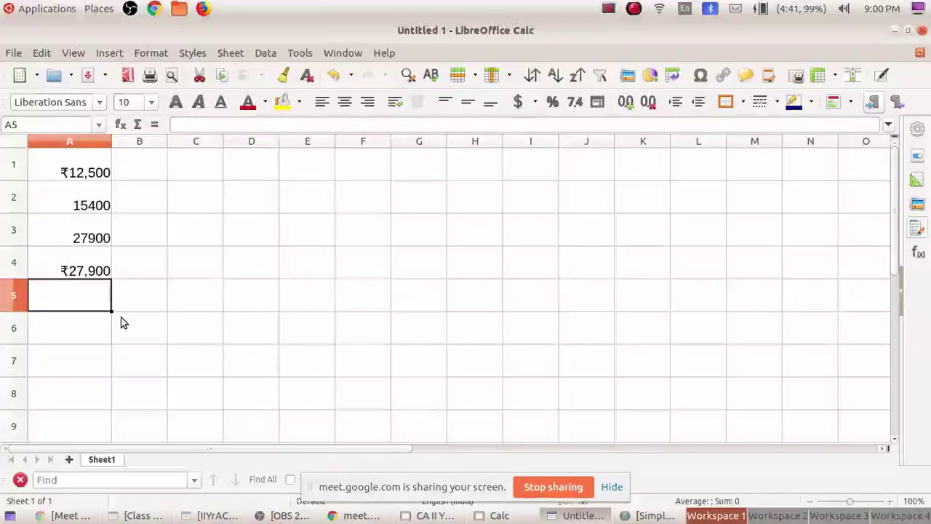
Review the literal-value formula in cell A3 and leave it as it is.
double_click(89, 242)
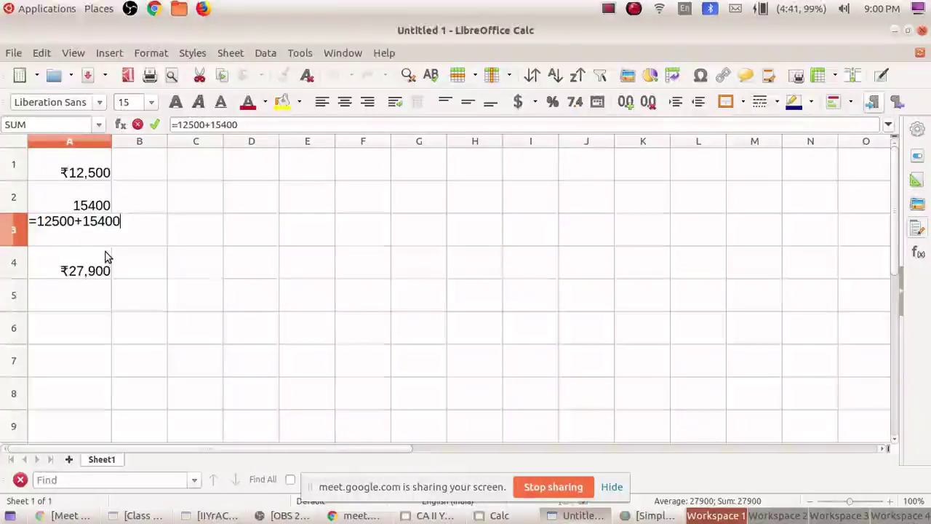
key(Return)
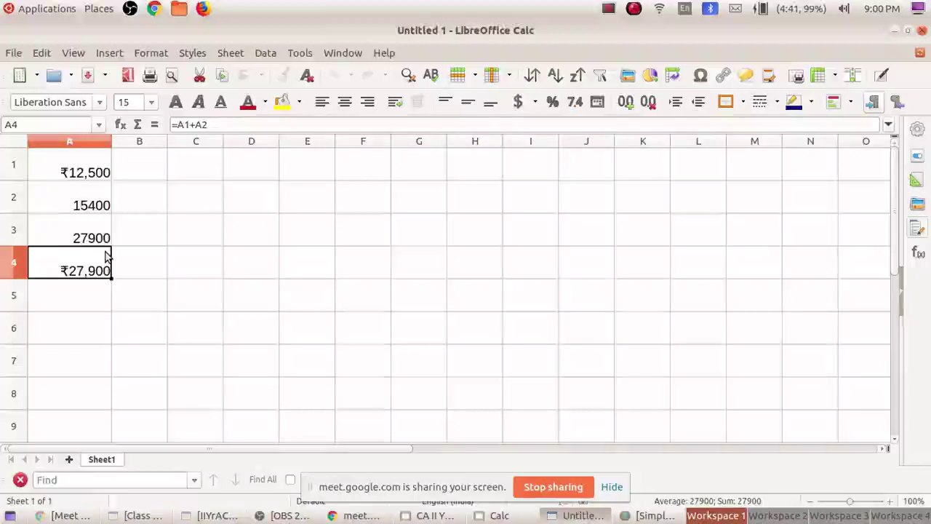
Enter a person's first name in lowercase as sample text in cell B1.
click(148, 183)
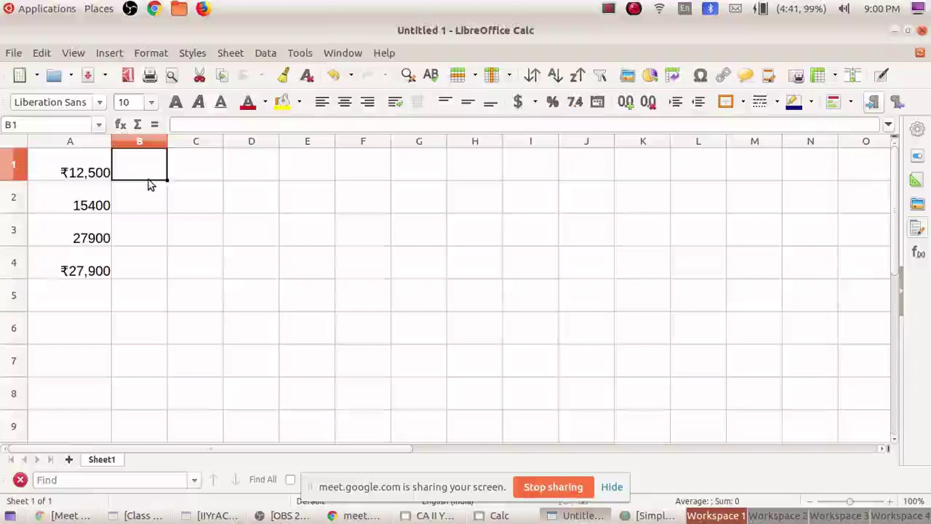
text(ramesh)
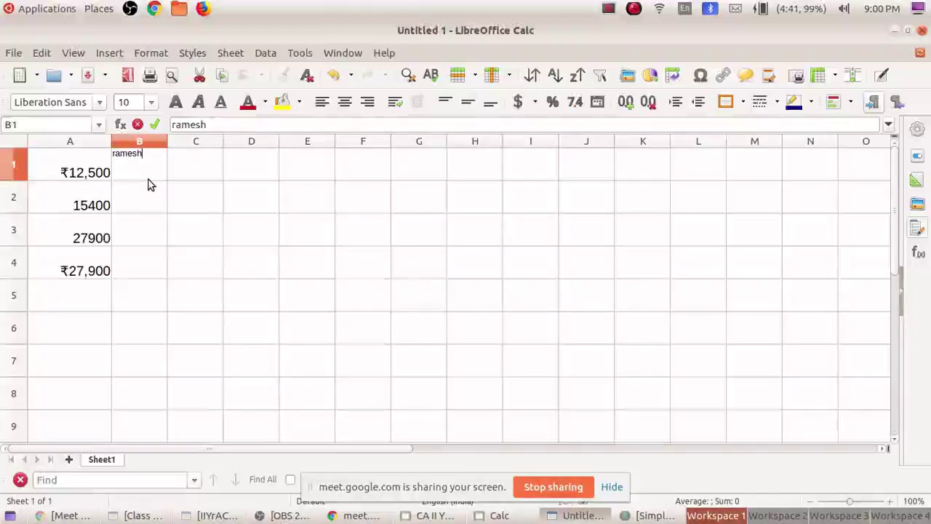
key(Return)
Set the font size of the name in cell B1 to 15 and widen column B.
click(128, 177)
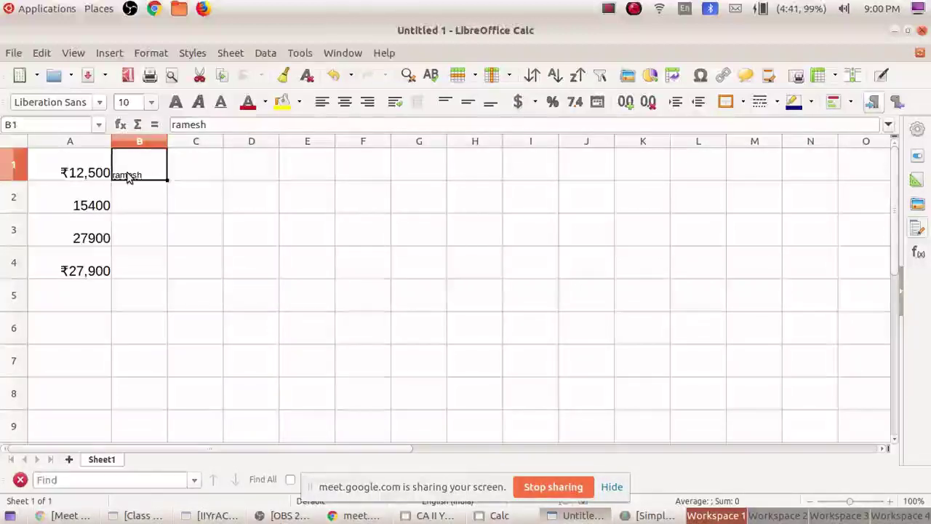
click(149, 103)
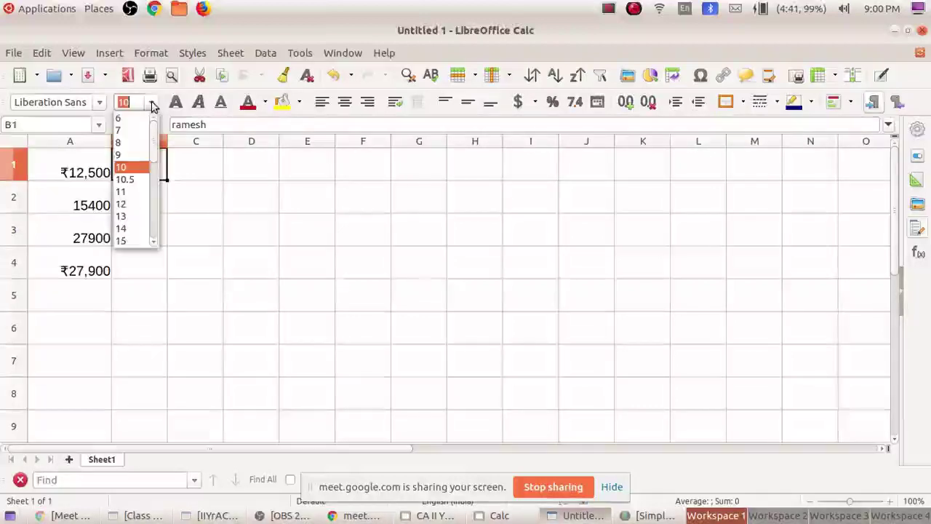
click(134, 242)
drag(166, 141, 205, 142)
click(146, 208)
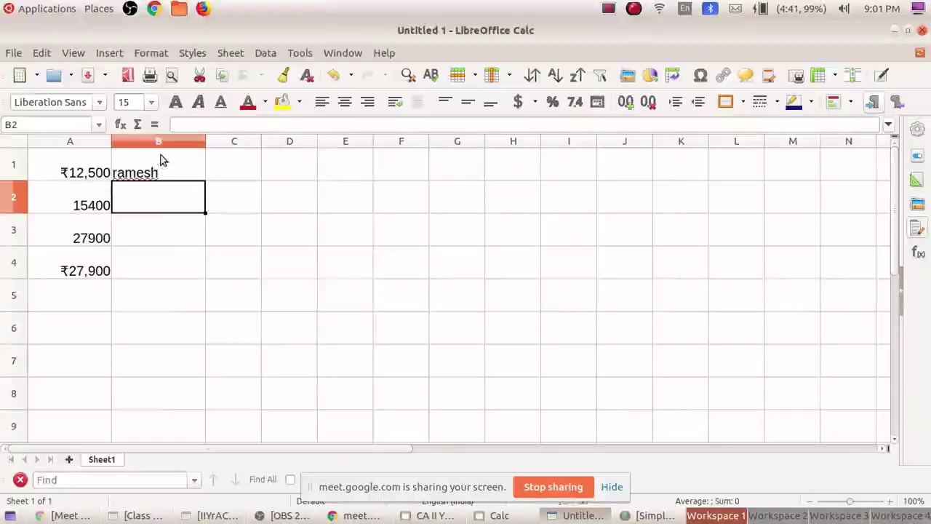
Compare the alignment of the text in cell B1 with the amount in cell A1.
click(165, 173)
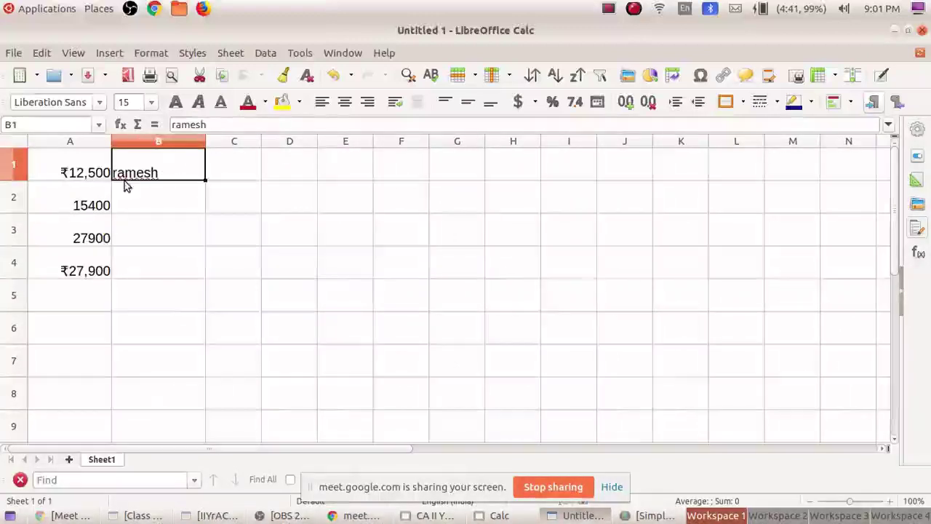
click(93, 181)
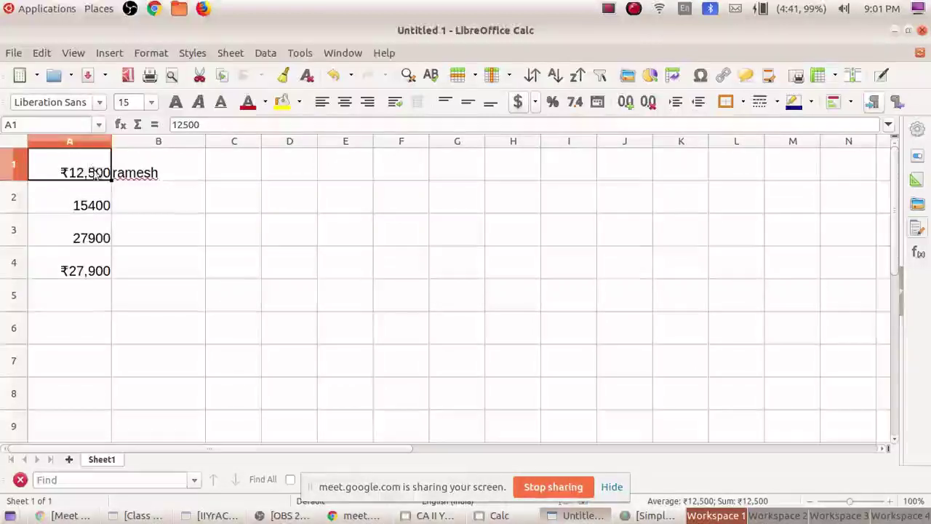
click(148, 179)
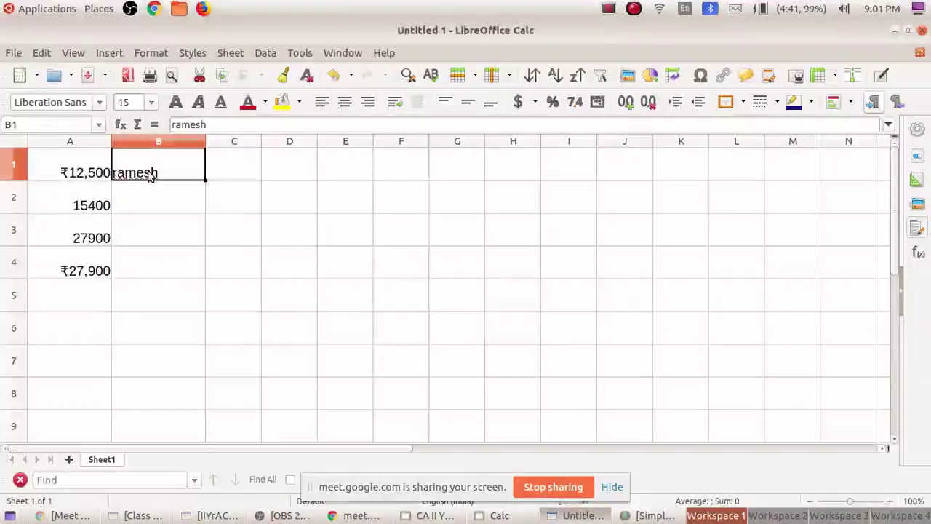
Insert the current date in cell C1 and check the cell's content.
click(243, 174)
key(ctrl+semicolon)
key(Return)
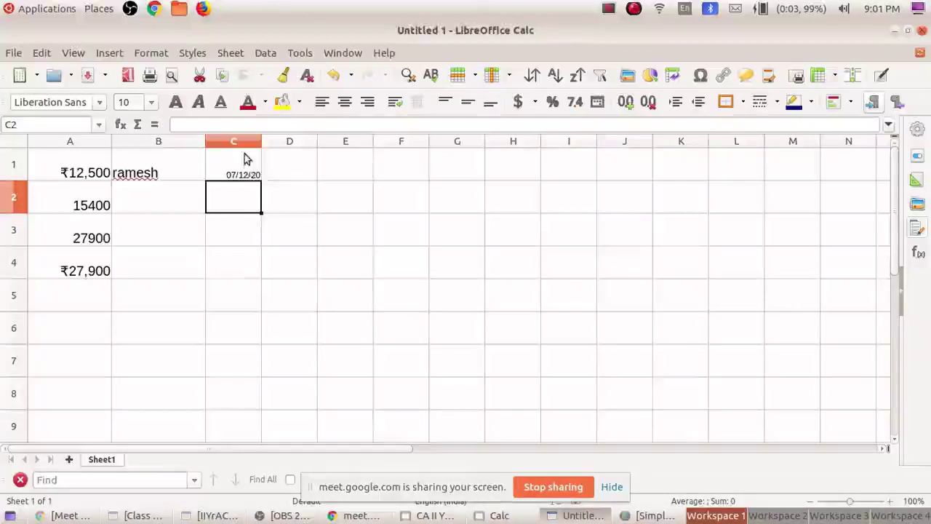
click(244, 168)
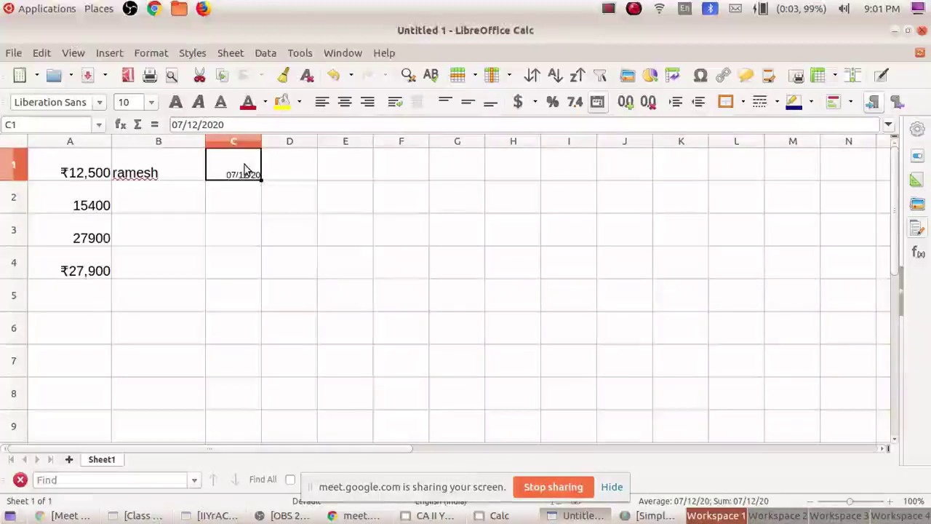
Clear the inserted date from cell C1, leaving the cell empty.
double_click(244, 170)
key(BackSpace)
key(BackSpace)
key(BackSpace)
key(BackSpace)
key(BackSpace)
key(BackSpace)
key(BackSpace)
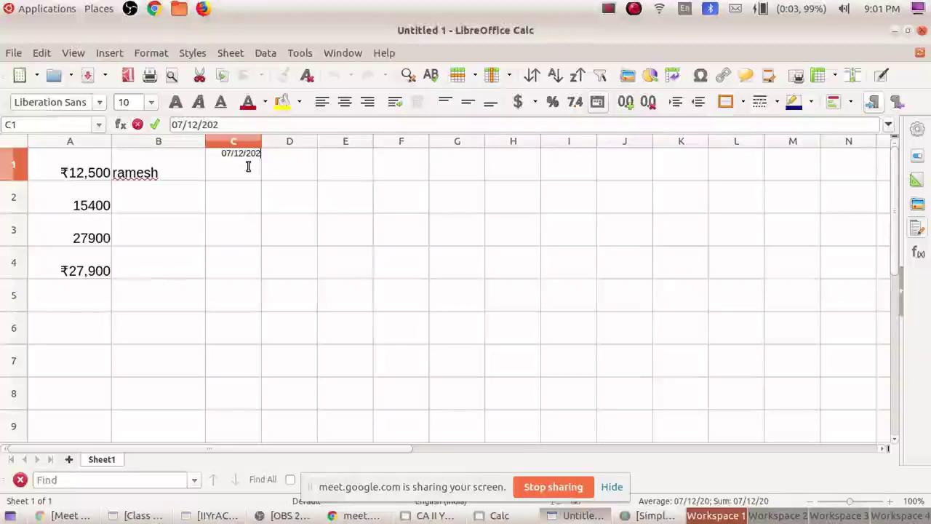
key(BackSpace)
key(BackSpace)
key(BackSpace)
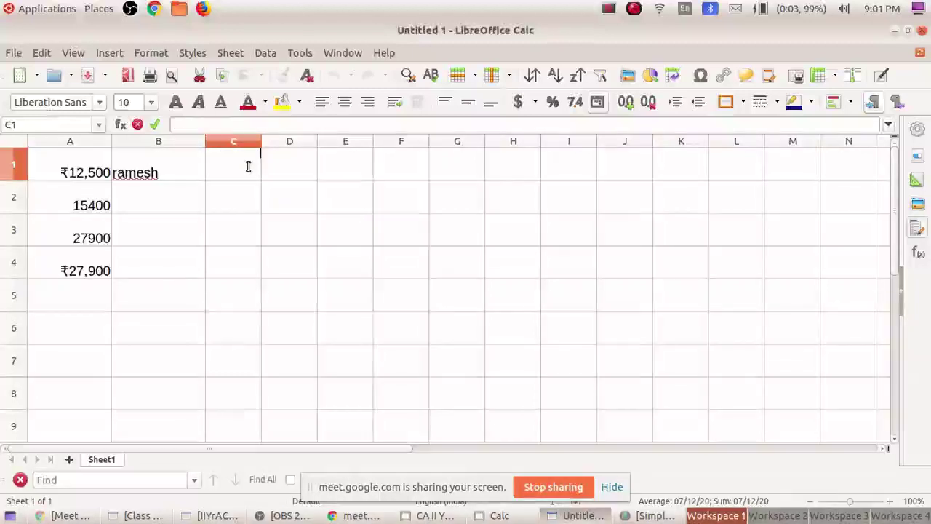
click(235, 205)
Enter the date 07/12/2020 manually in cell C1.
click(236, 161)
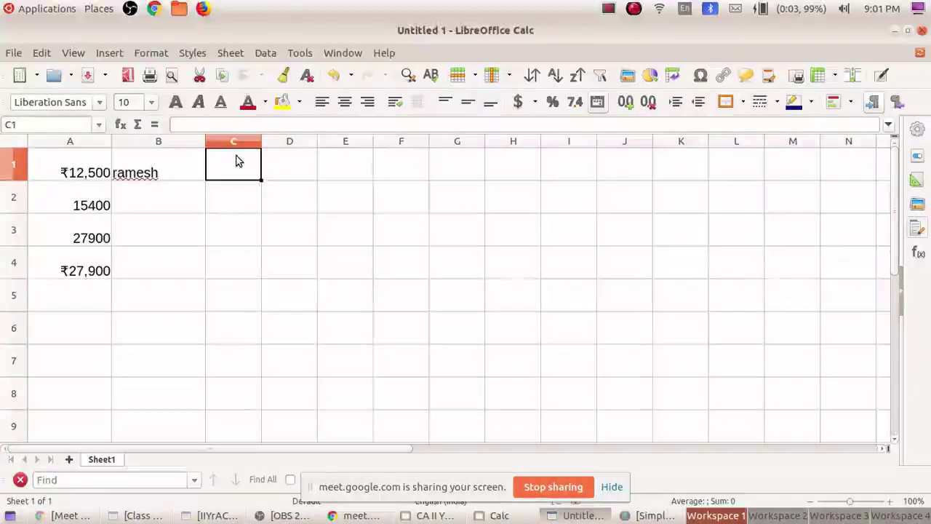
text(07/1)
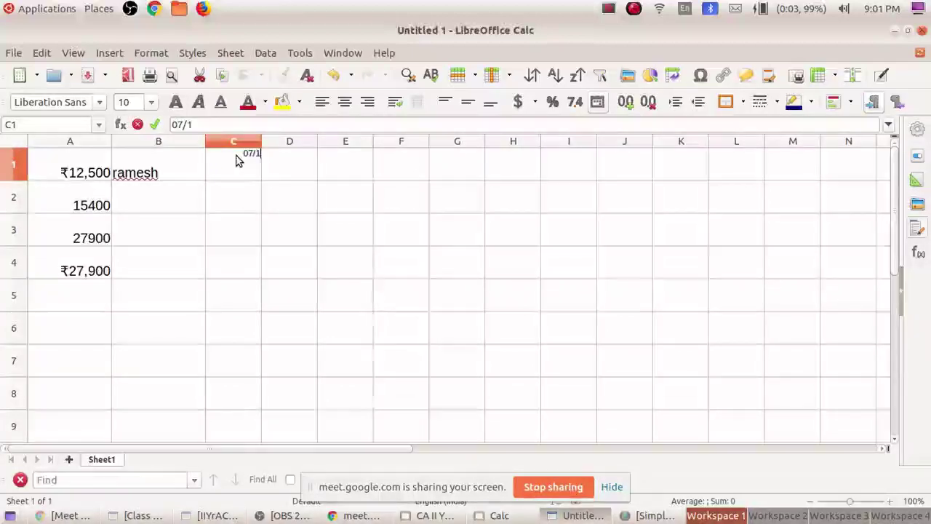
text(2/2020)
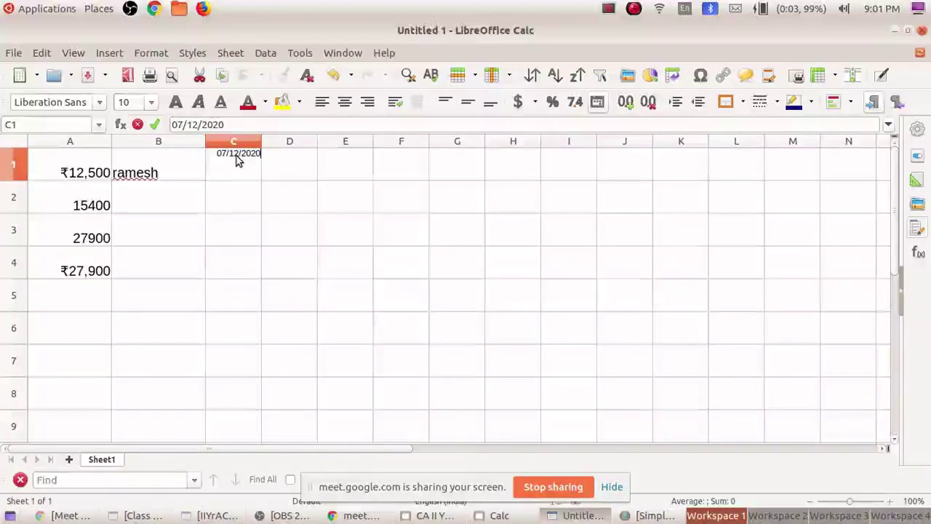
key(Return)
Set the font size of the date in cell C1 to 15 and widen column C.
click(231, 172)
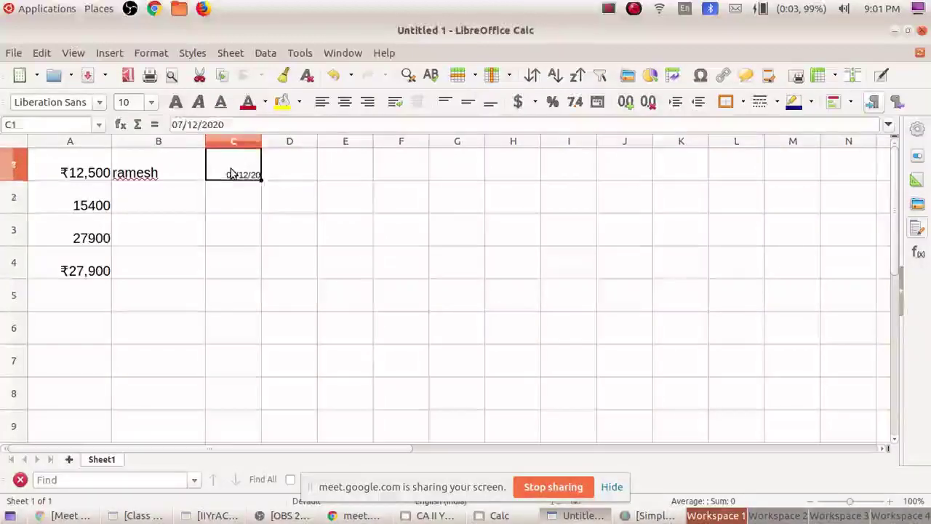
click(151, 102)
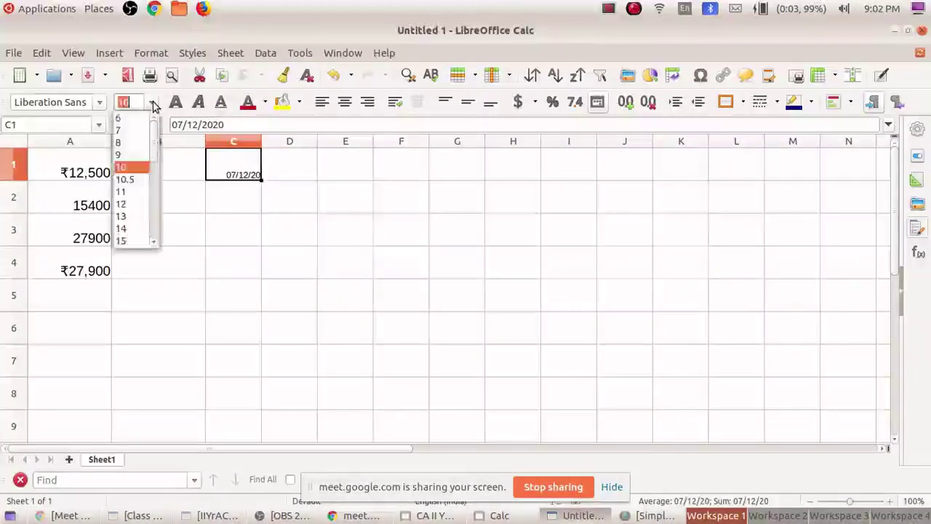
click(143, 241)
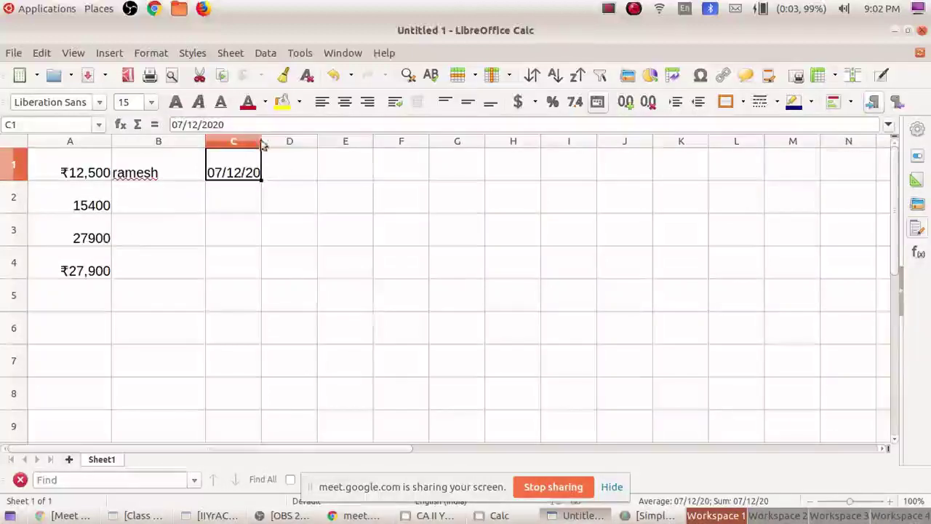
drag(262, 140, 283, 140)
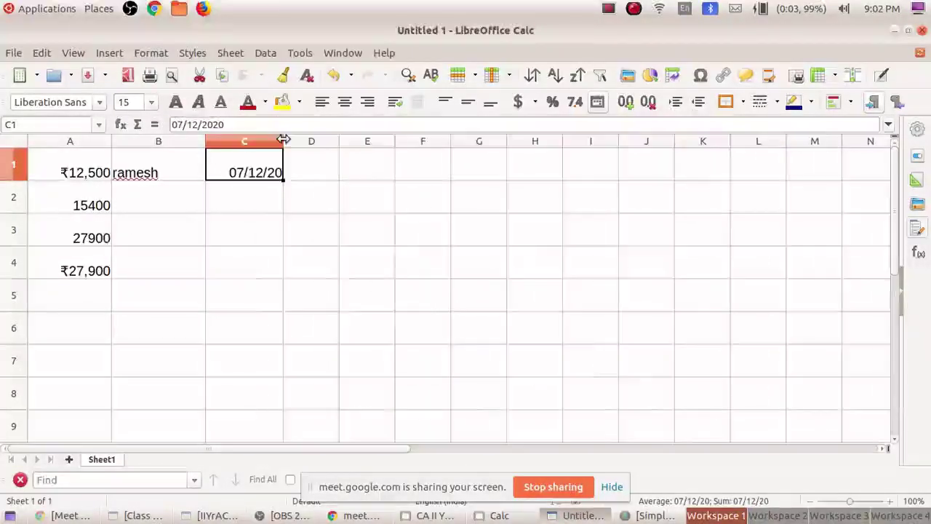
click(251, 186)
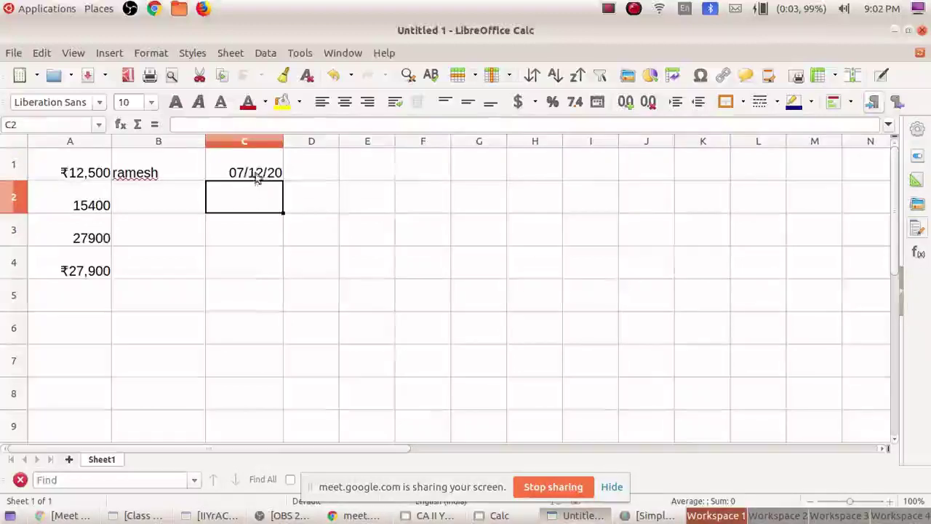
Format the date in cell C1 with the four-digit-year date format 31/12/1999 (DD/MM/YYYY).
click(261, 173)
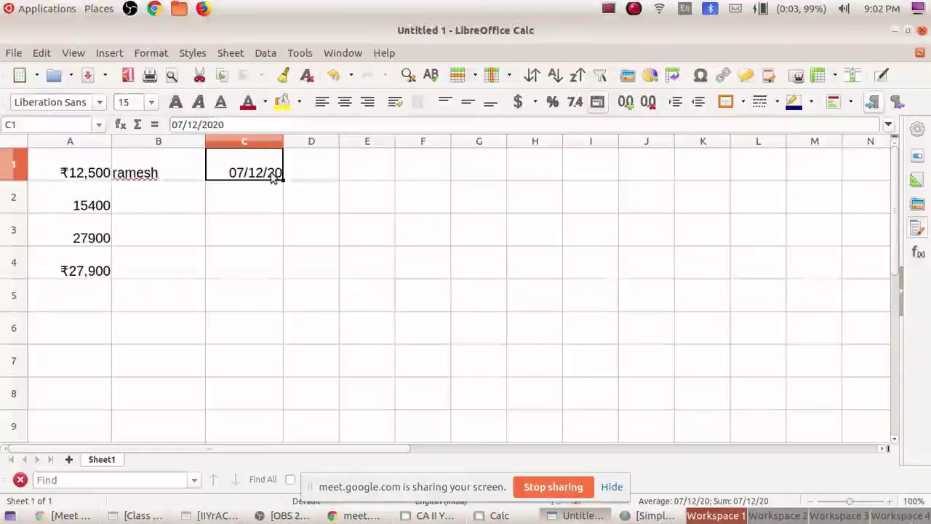
click(153, 56)
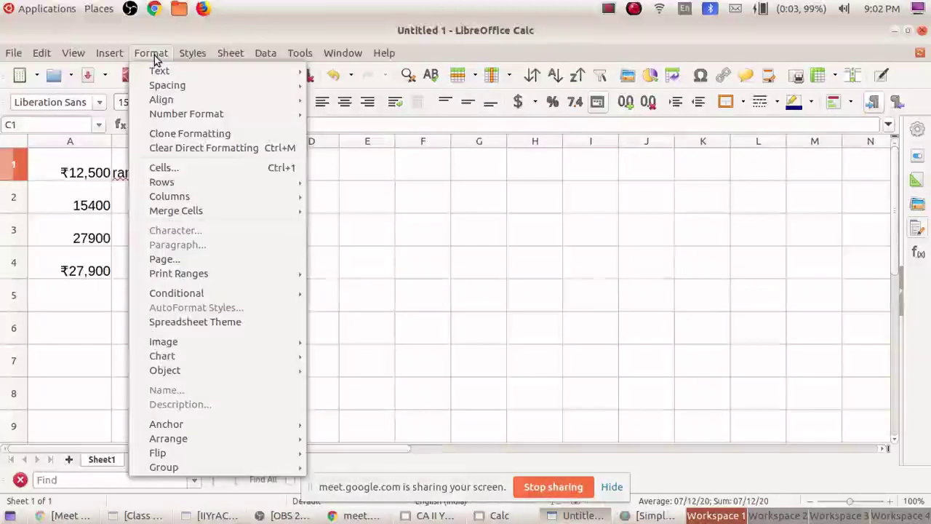
click(176, 173)
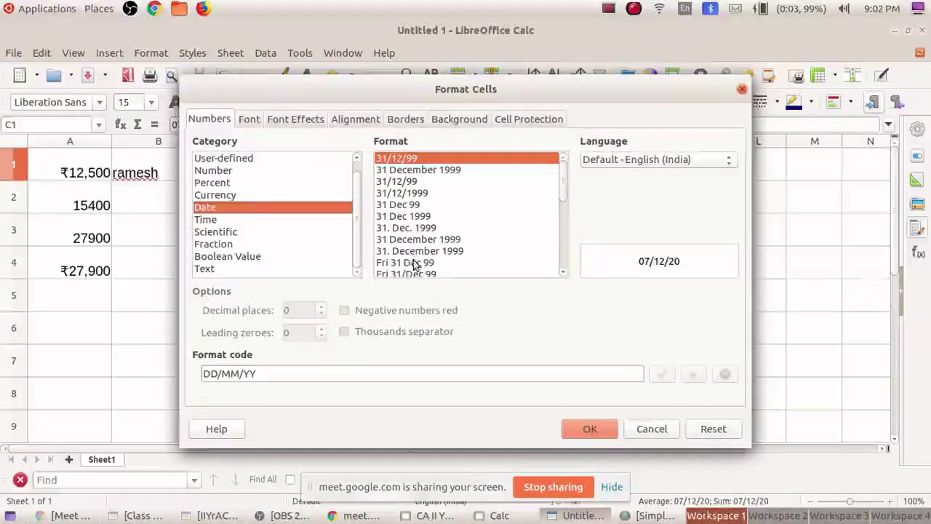
click(418, 193)
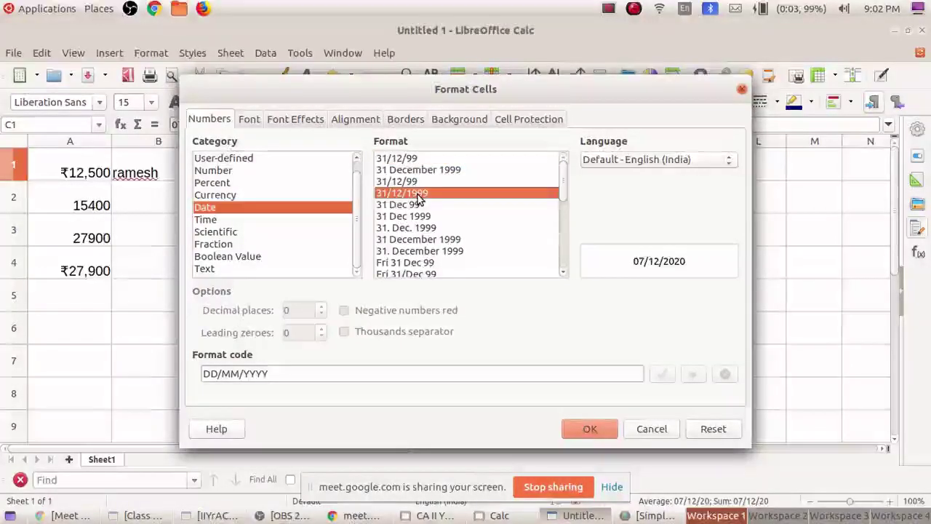
click(591, 428)
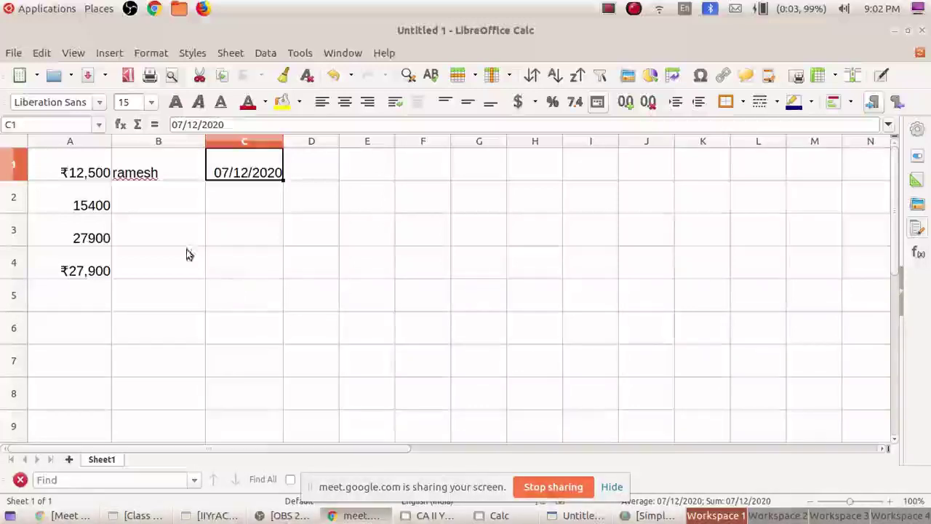
Review the amounts in cells A2 and A1, and enter the decimal number 15.50 in cell A5.
click(94, 210)
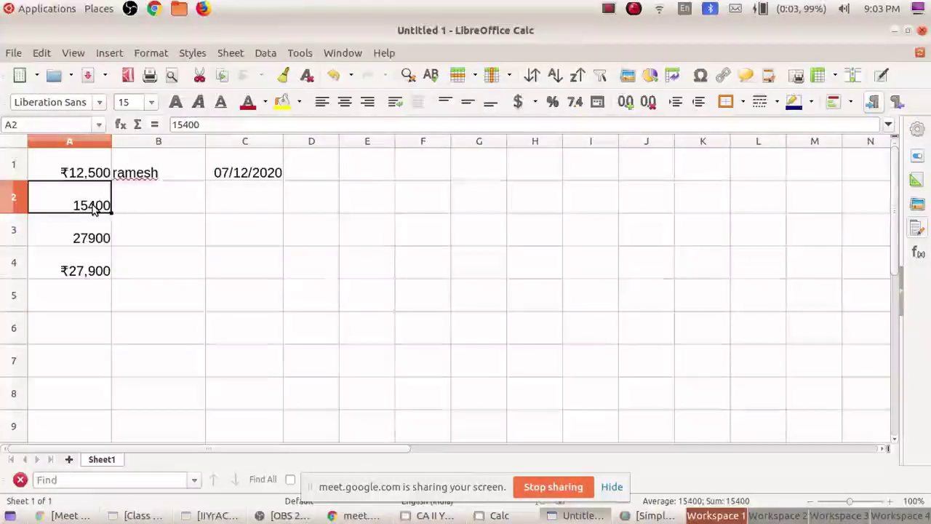
click(68, 179)
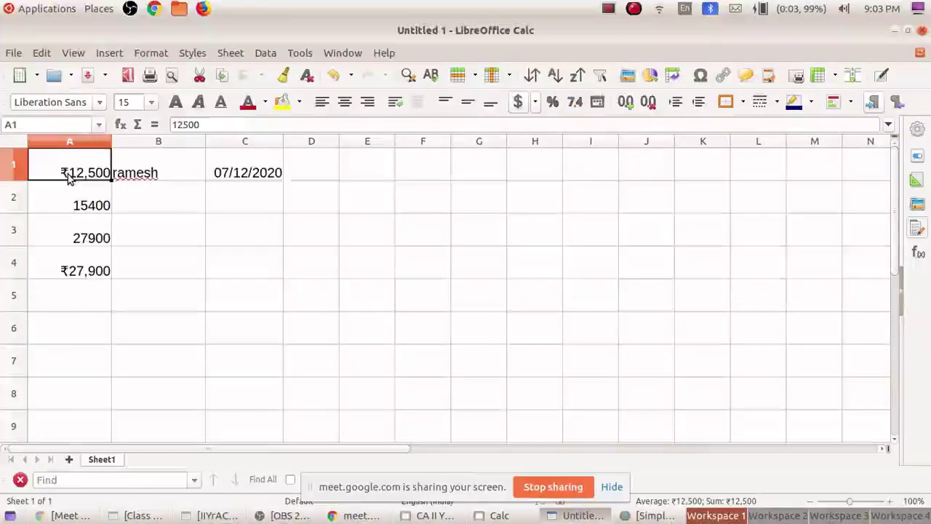
click(77, 309)
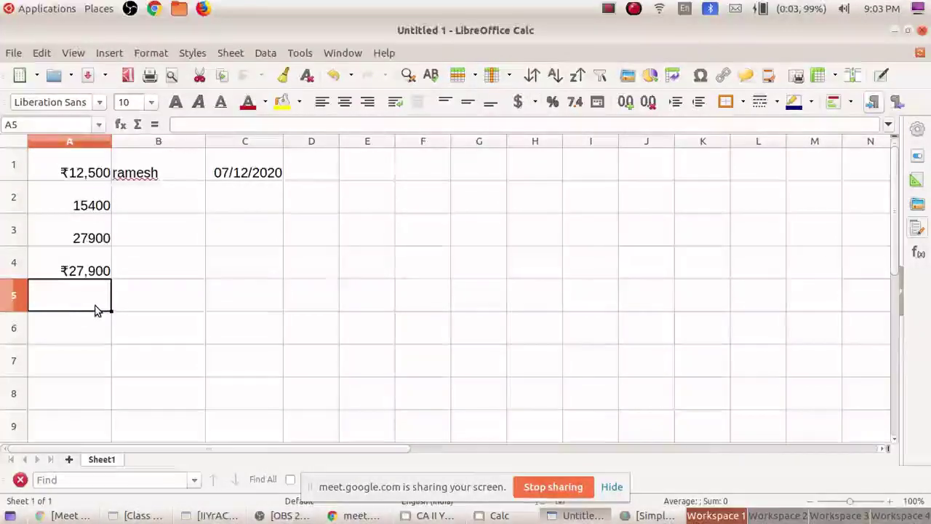
text(15.5.)
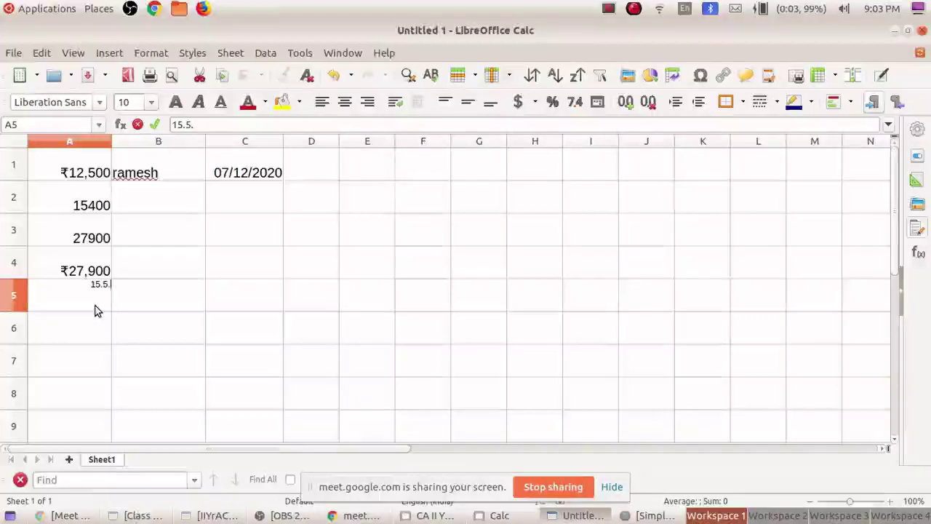
key(BackSpace)
text(0)
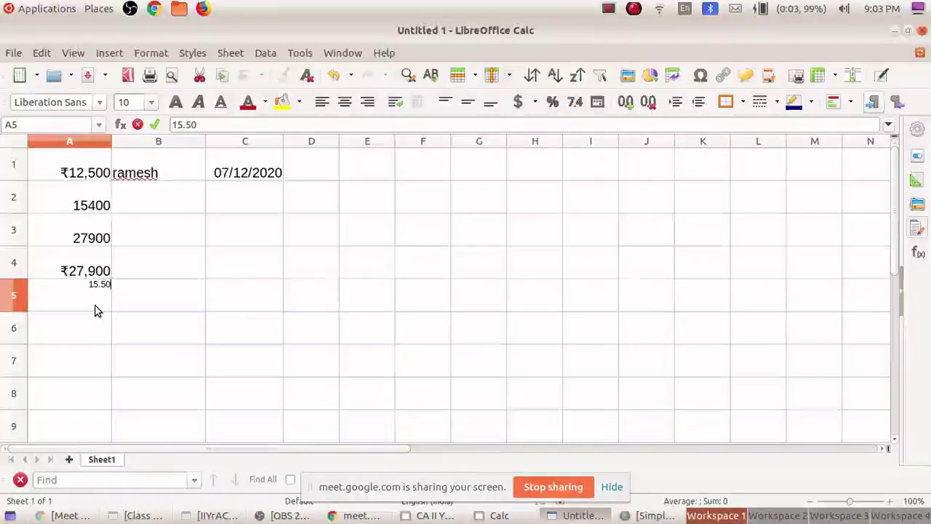
key(Return)
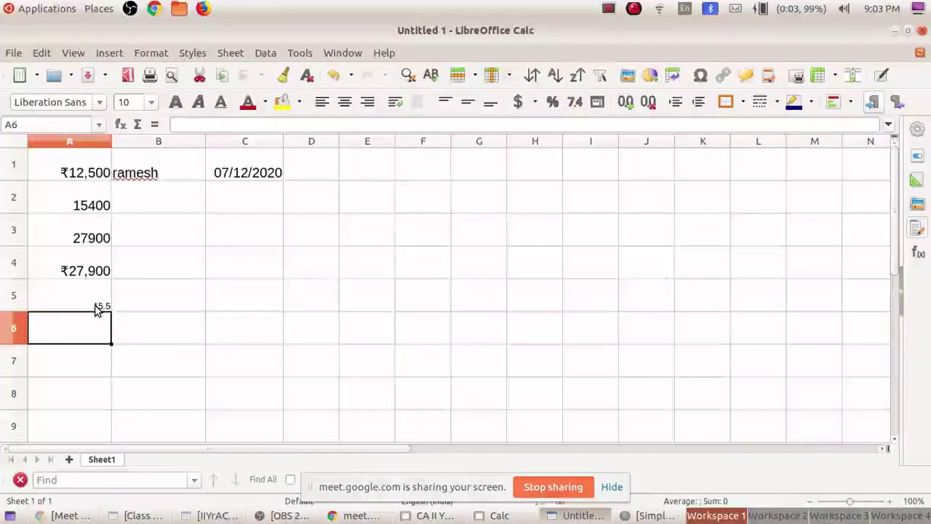
Set the font size of the decimal number in cell A5 to 15.
click(98, 305)
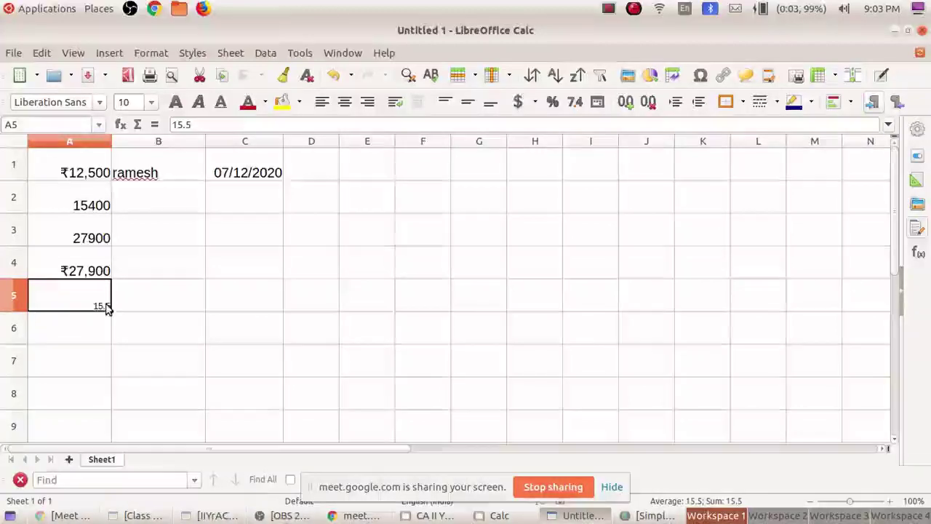
click(151, 105)
click(142, 241)
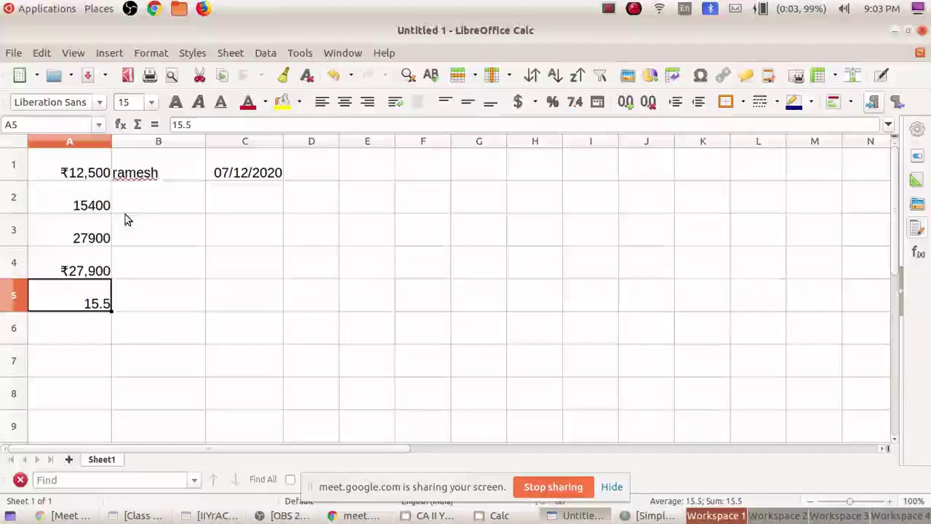
Review the text entry in cell B1 and the date in cell C1.
click(168, 173)
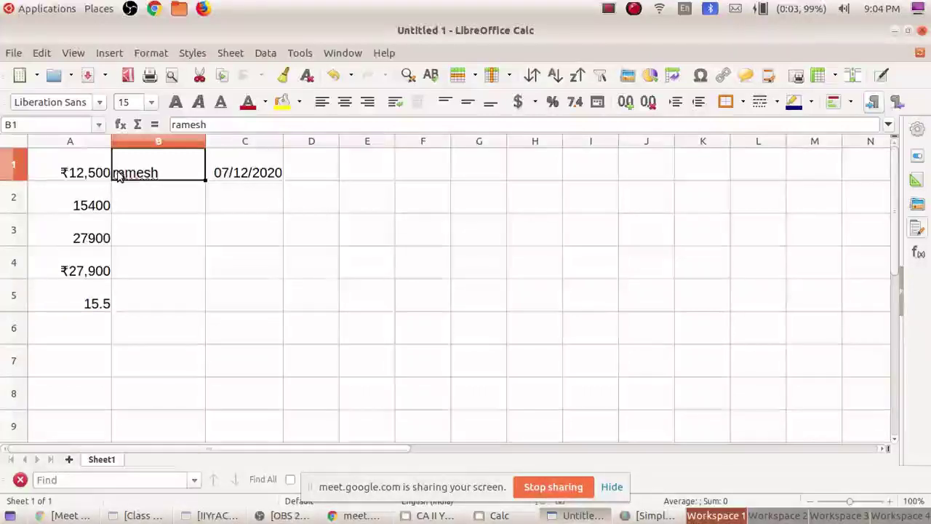
drag(86, 186, 202, 191)
click(260, 169)
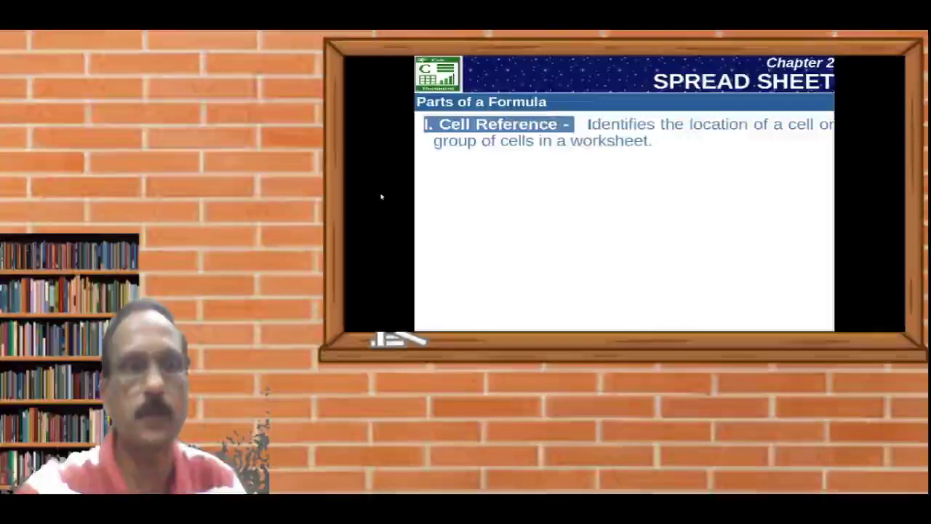
click(587, 171)
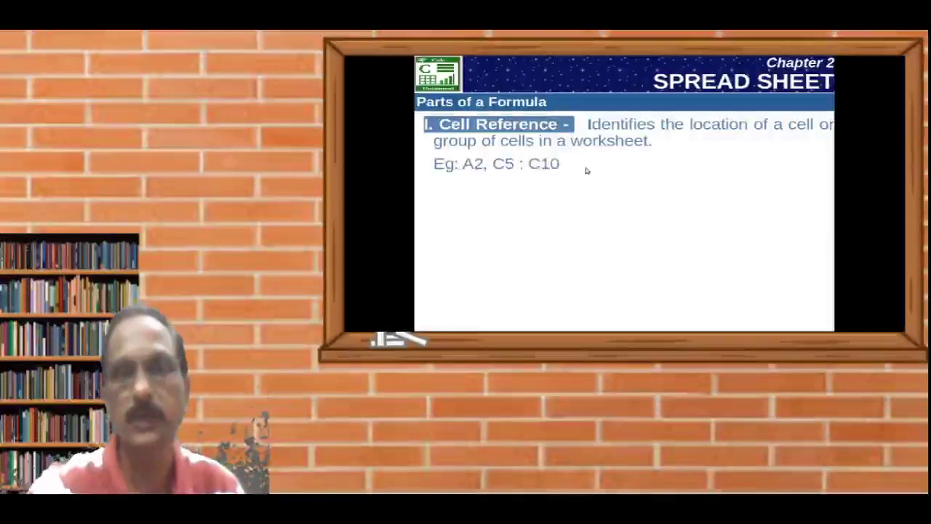
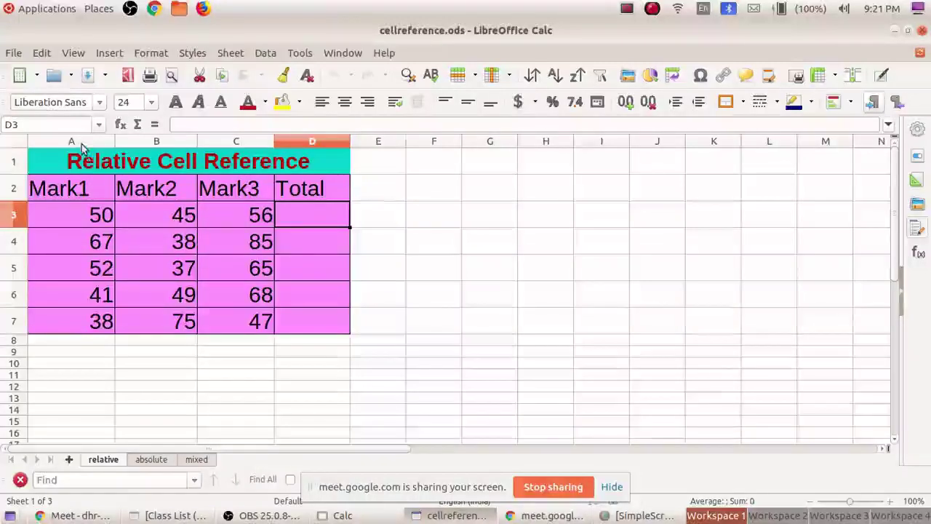
Review the marks in cells A3, B3 and C3 of the relative sheet, and enter the total formula =A3+B3+C3 in cell D3.
click(96, 224)
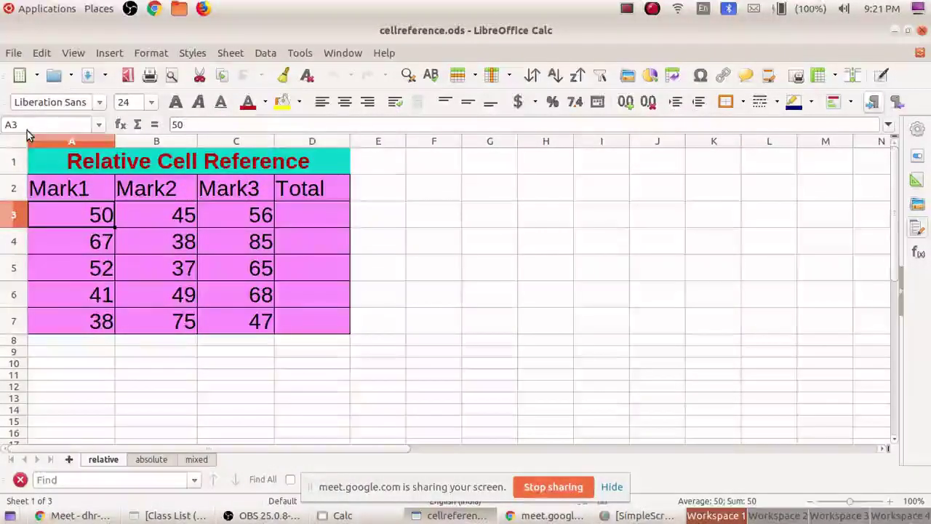
click(140, 213)
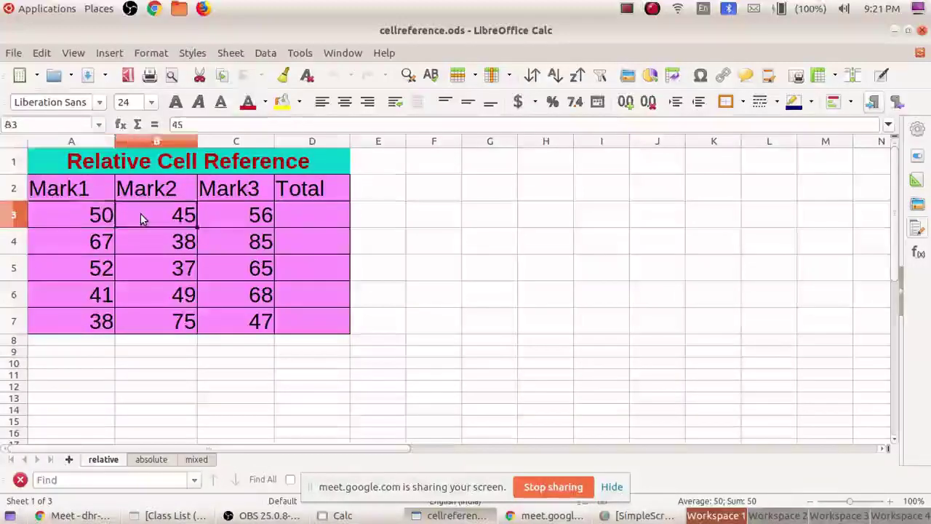
click(245, 214)
click(301, 214)
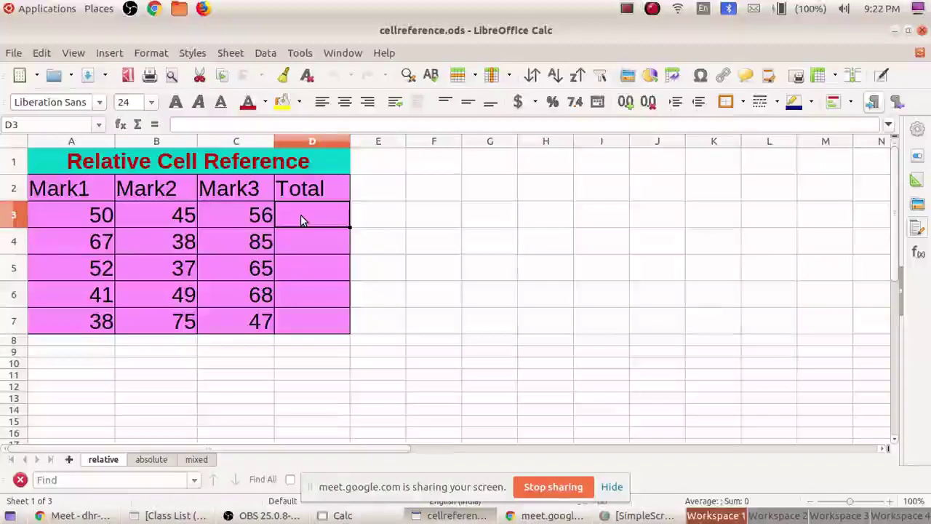
text(=)
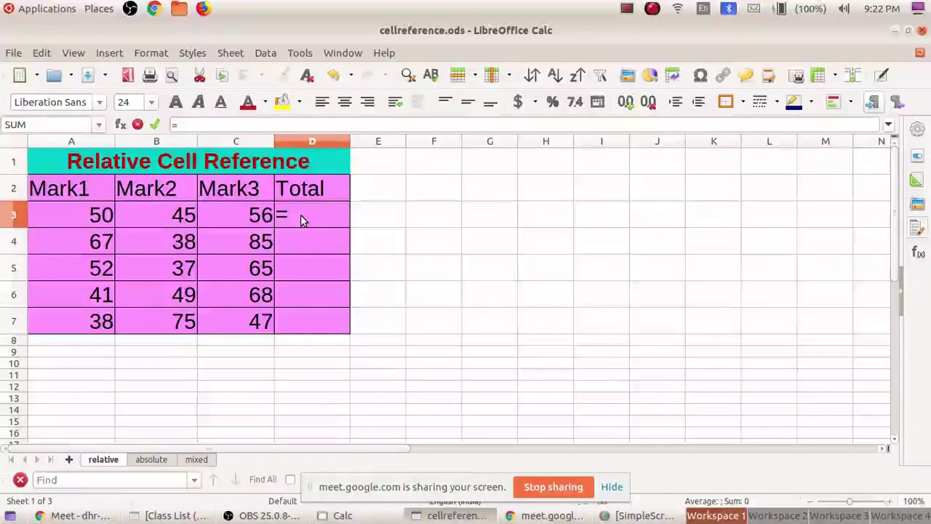
text(a)
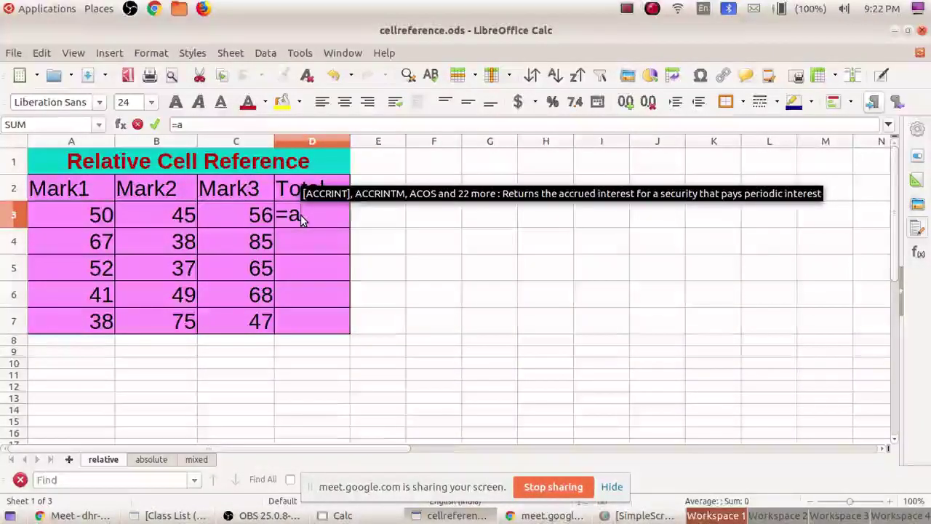
text(3)
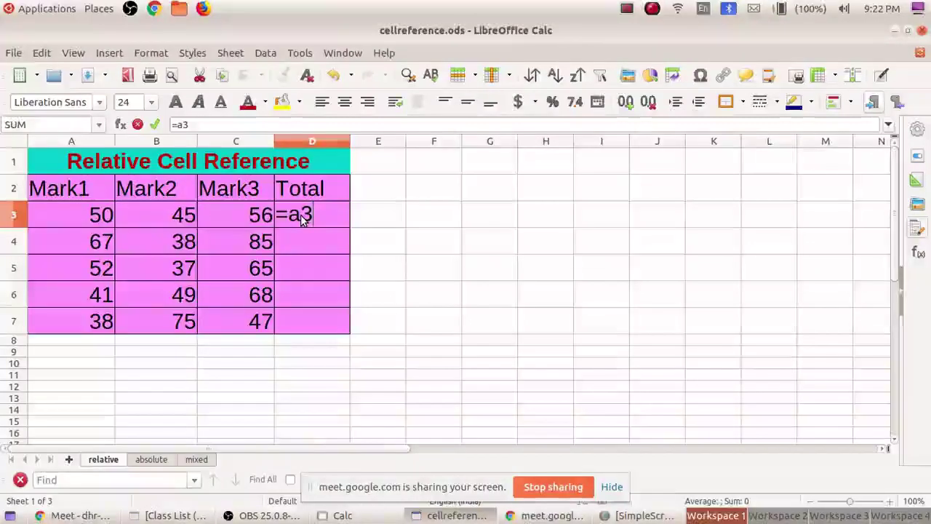
text(+b)
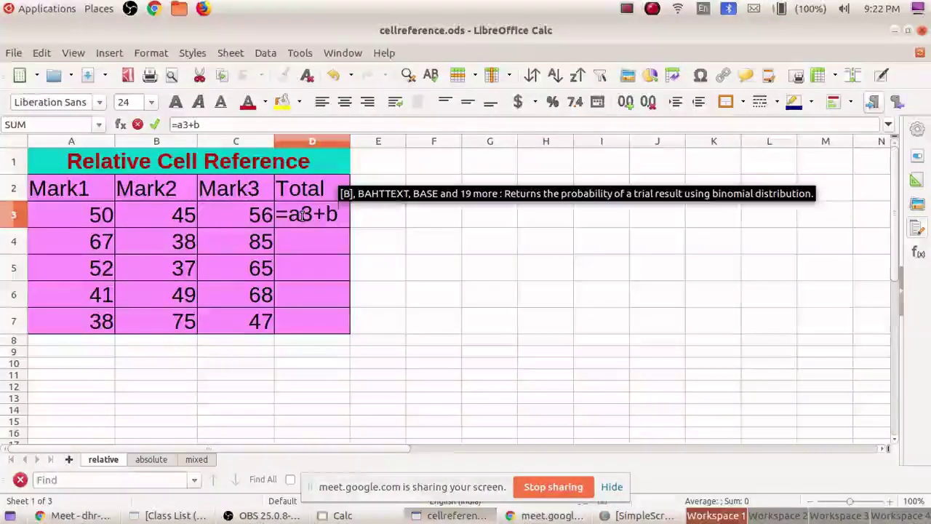
text(3+)
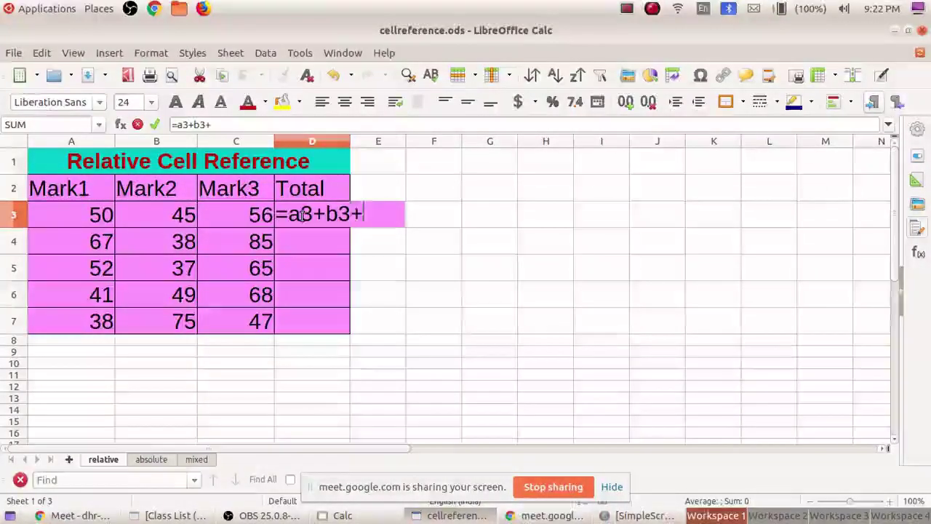
text(c3)
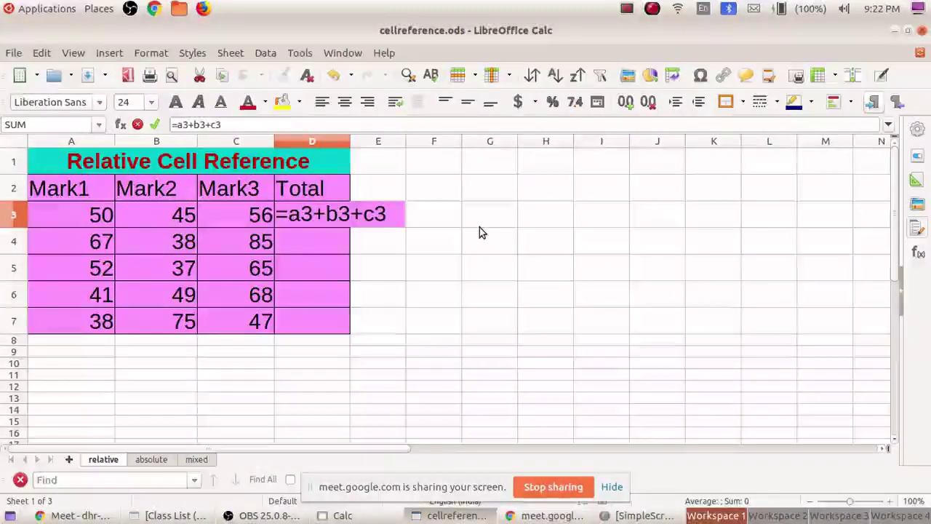
key(Return)
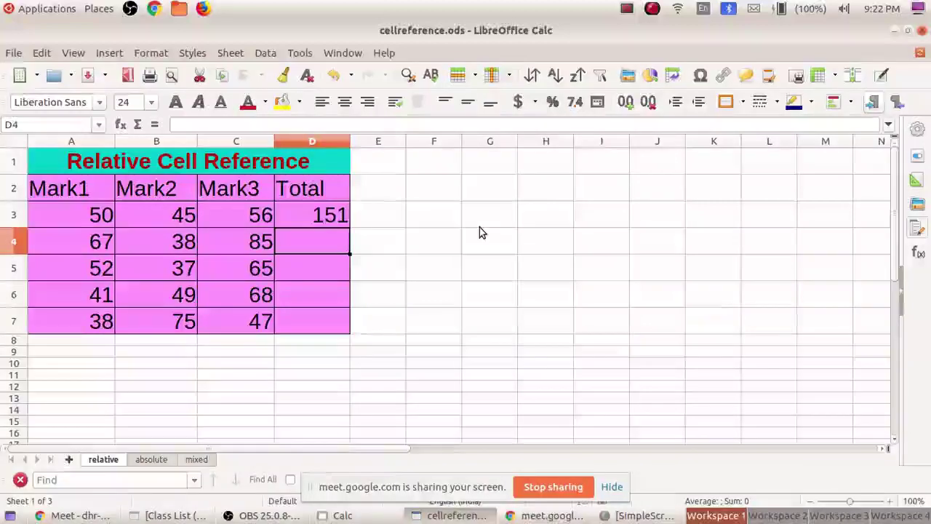
Try filling the total formula from cell D3 down through D7, and undo the fill.
click(330, 214)
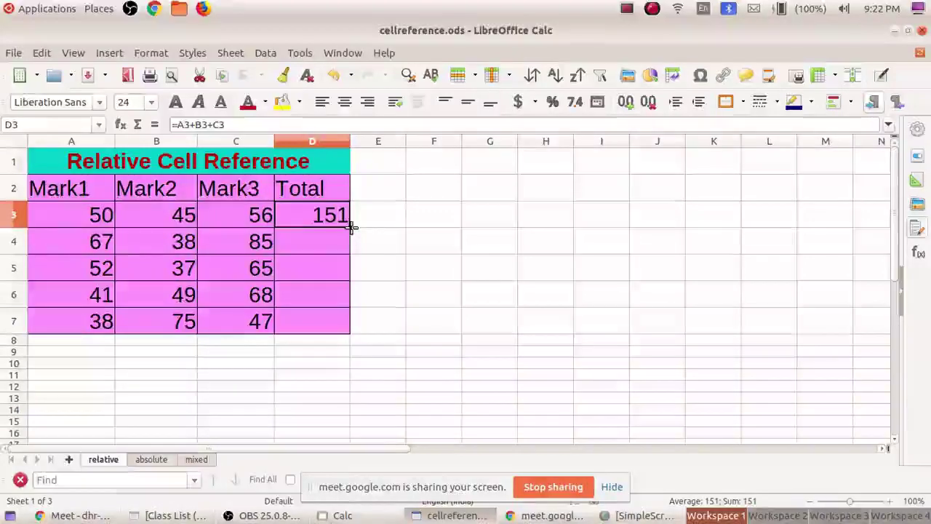
drag(351, 227, 348, 327)
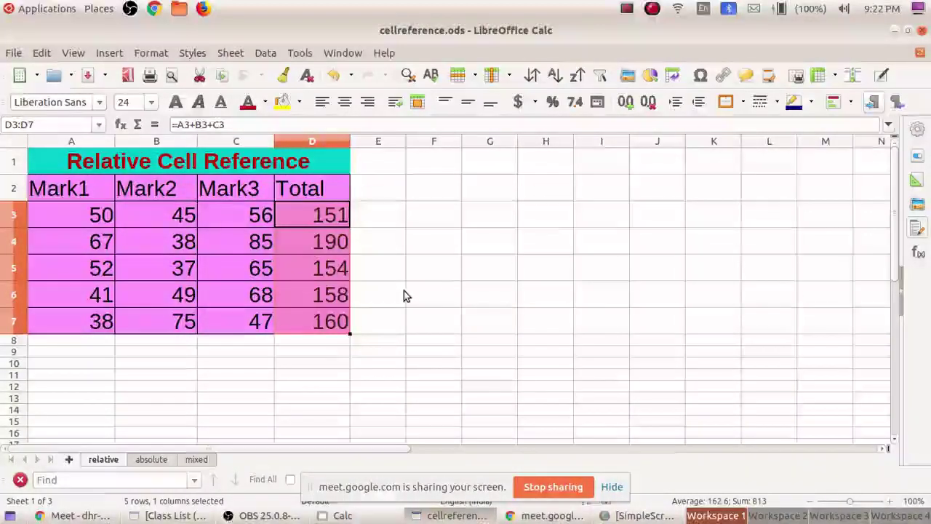
key(ctrl+z)
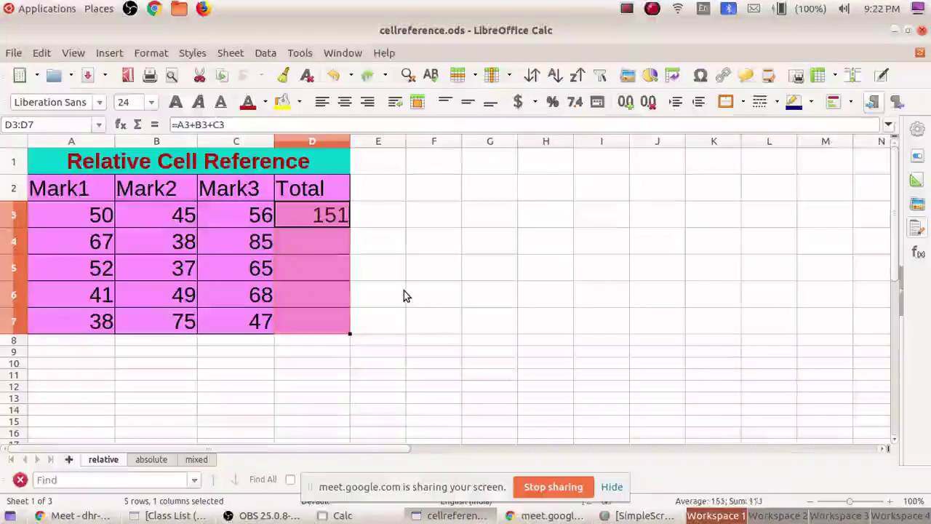
Copy the total formula from cell D3 down to cells D4 through D7 using autofill.
click(357, 212)
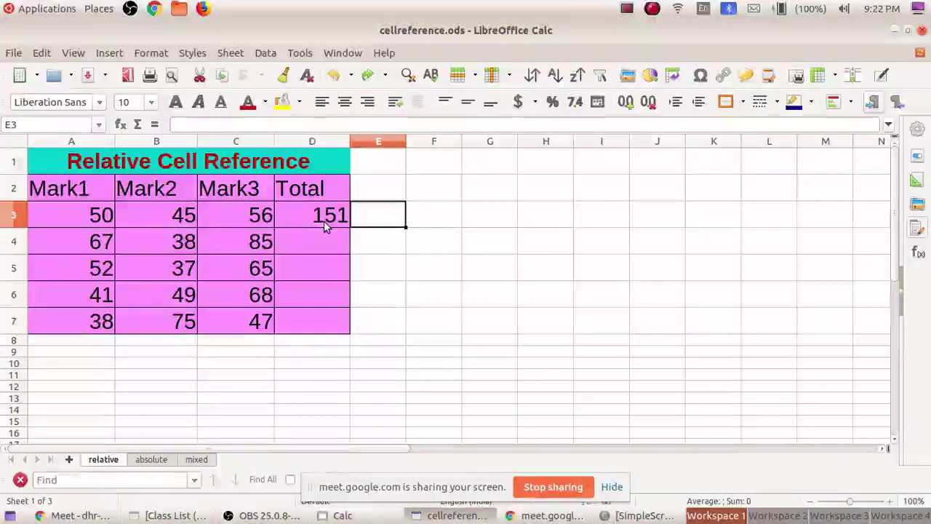
click(323, 221)
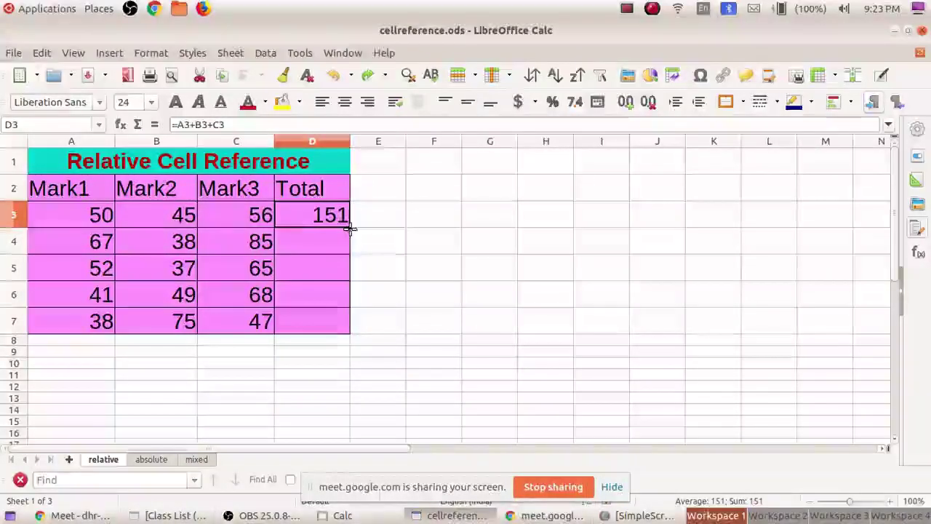
drag(349, 228, 347, 337)
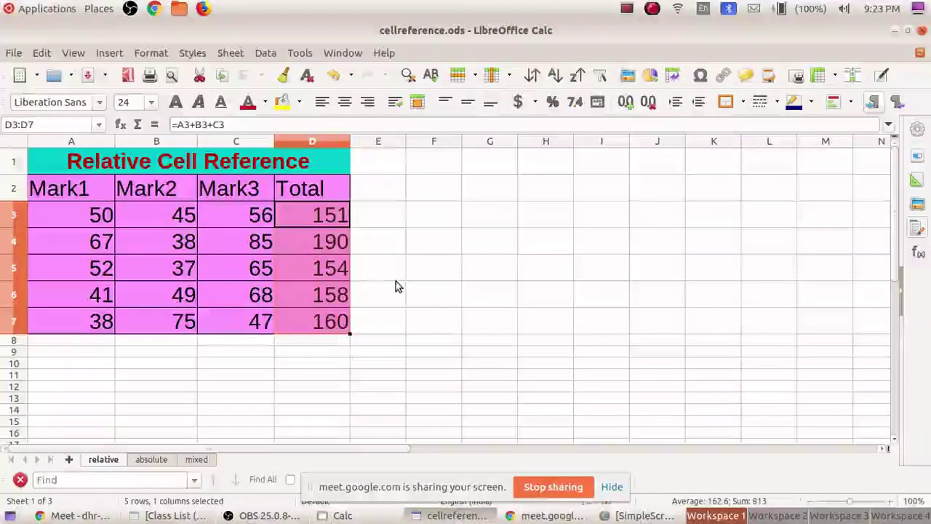
Inspect the total formulas in cells D3, D4 and D5 to compare their relative cell references.
double_click(334, 217)
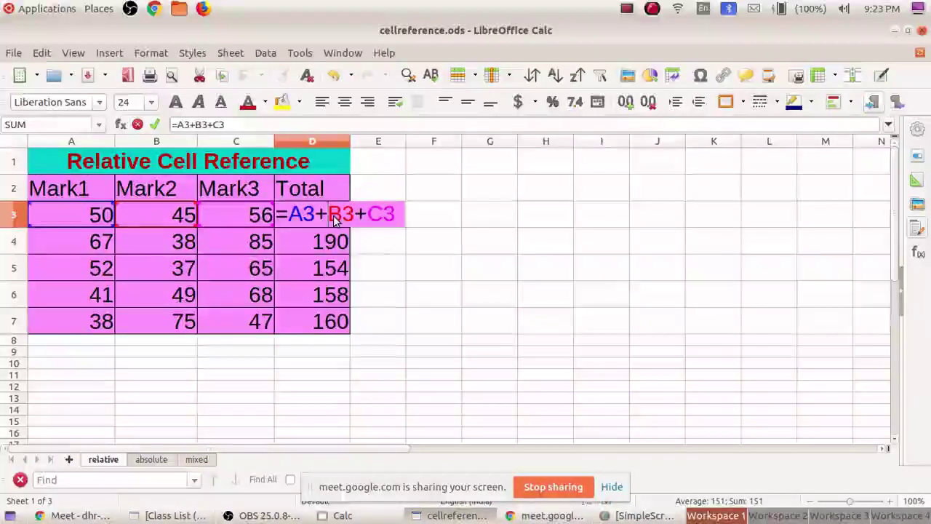
key(Return)
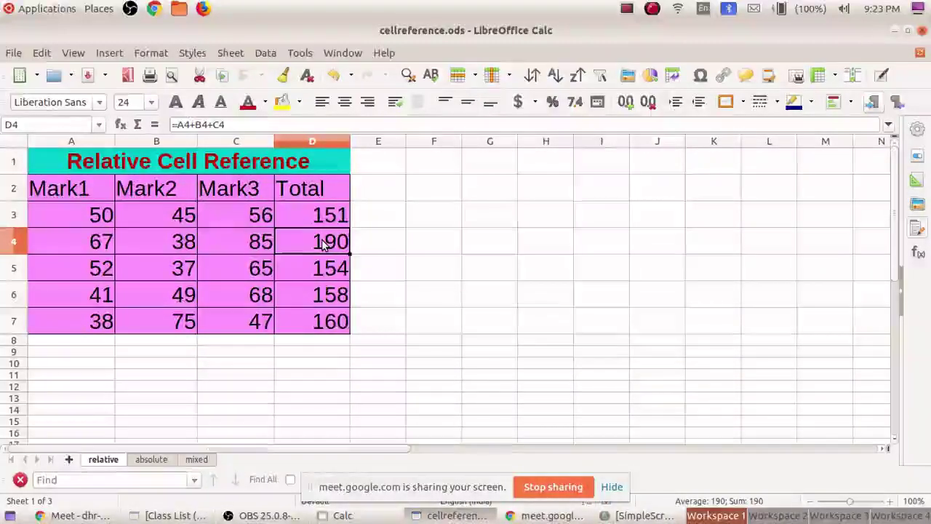
double_click(323, 244)
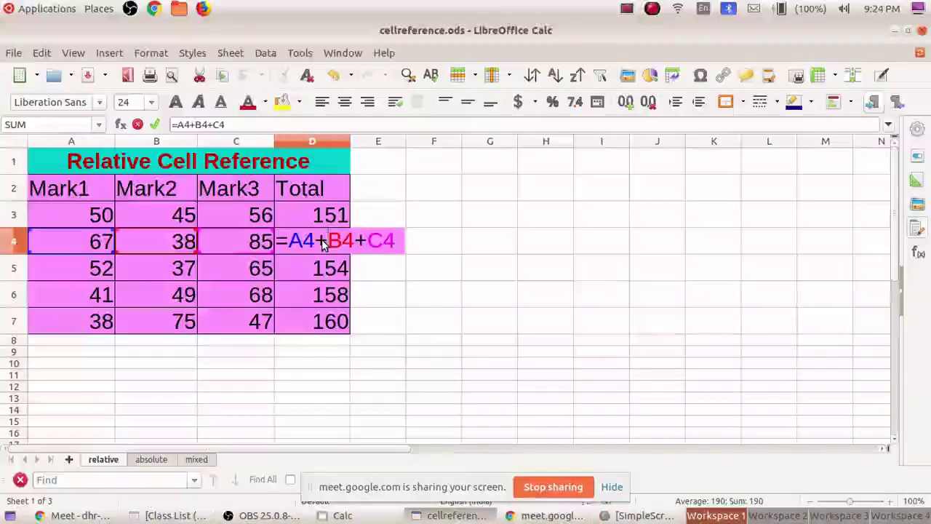
key(Return)
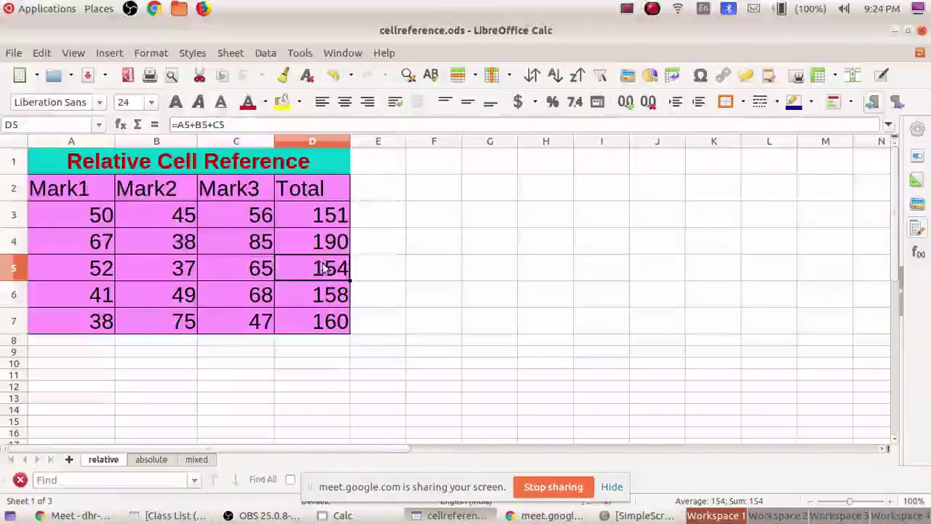
double_click(324, 267)
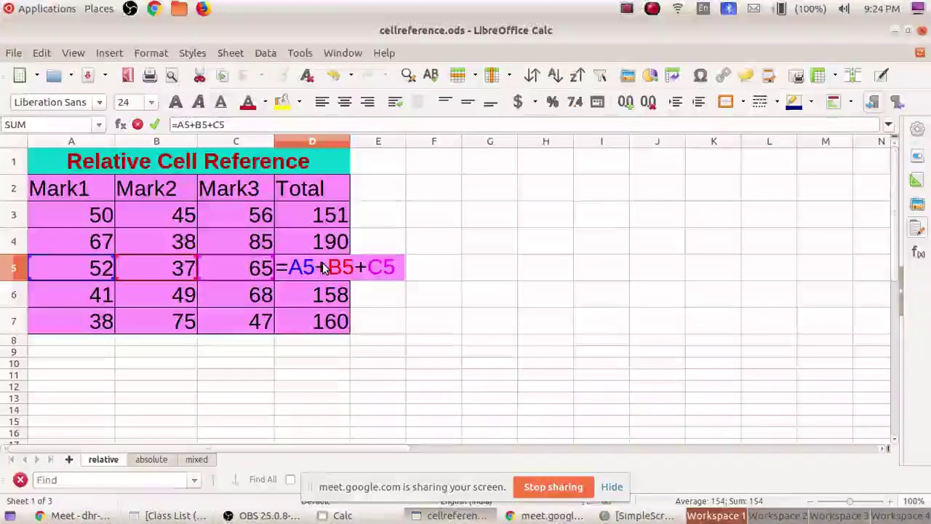
key(Return)
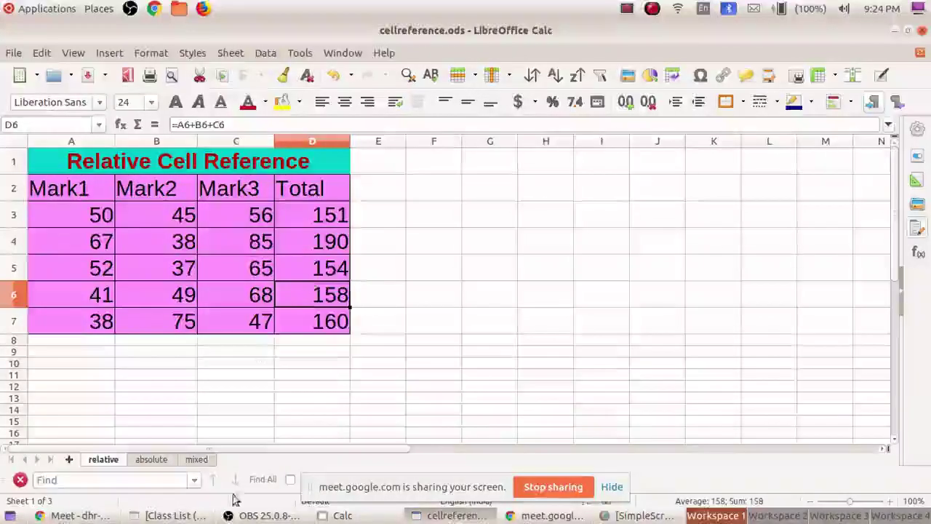
Open the absolute sheet and review the principal, rate and year values in cells A3, B3 and C3.
click(152, 460)
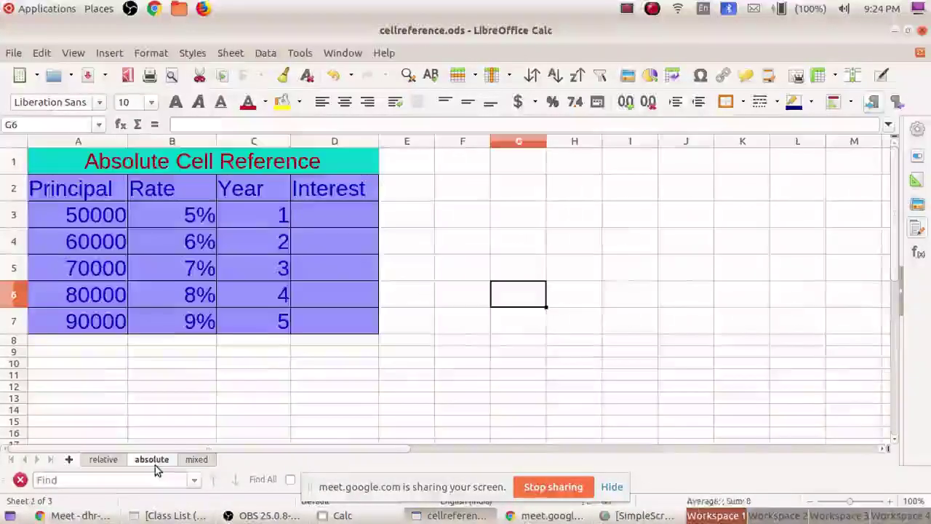
click(325, 221)
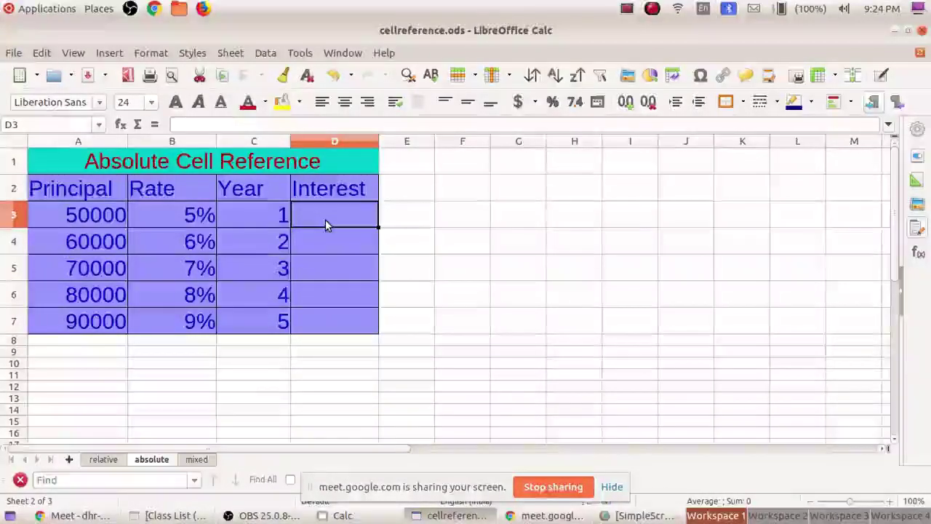
click(100, 217)
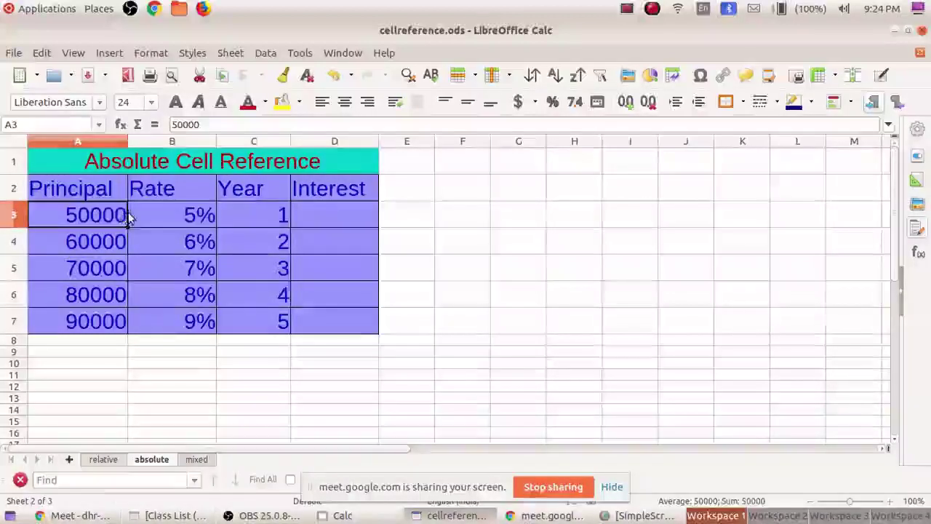
click(195, 211)
click(259, 204)
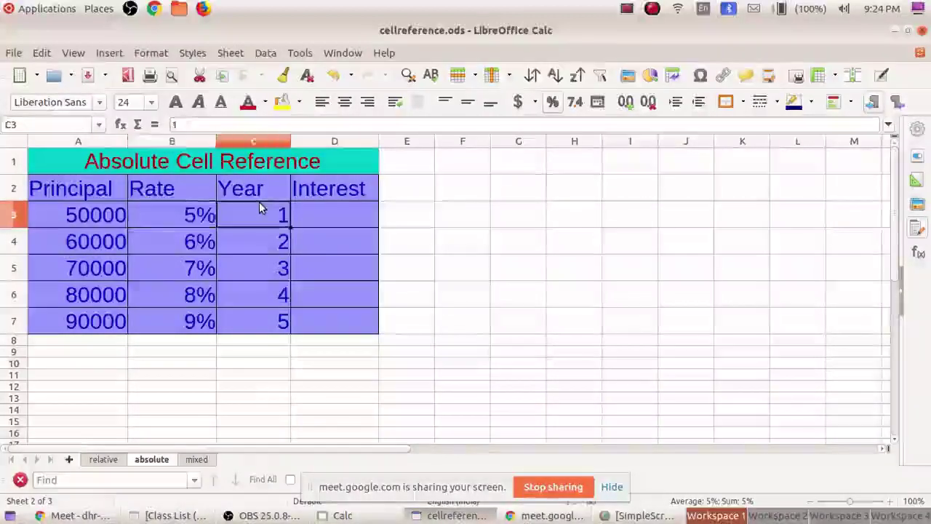
Enter the interest formula =A3*$B$3*C3 in cell D3, keeping the rate as an absolute reference.
click(347, 211)
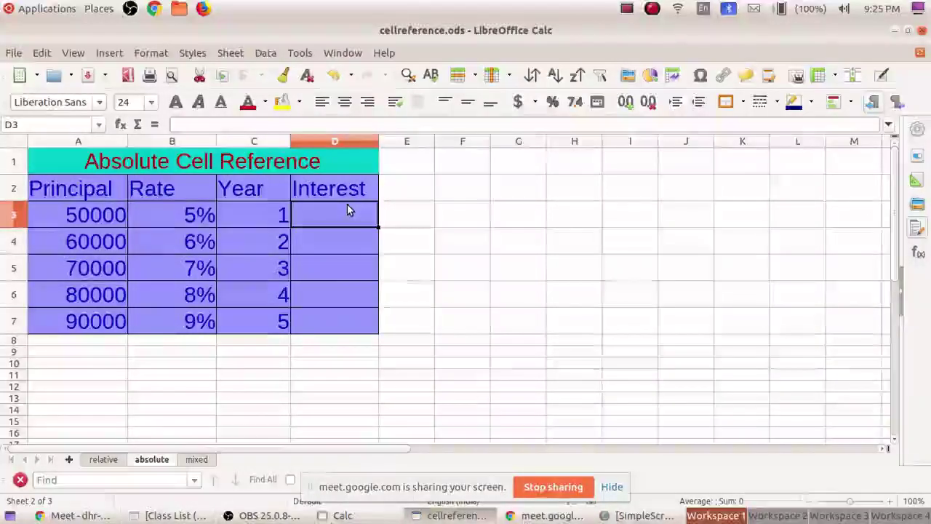
text(=)
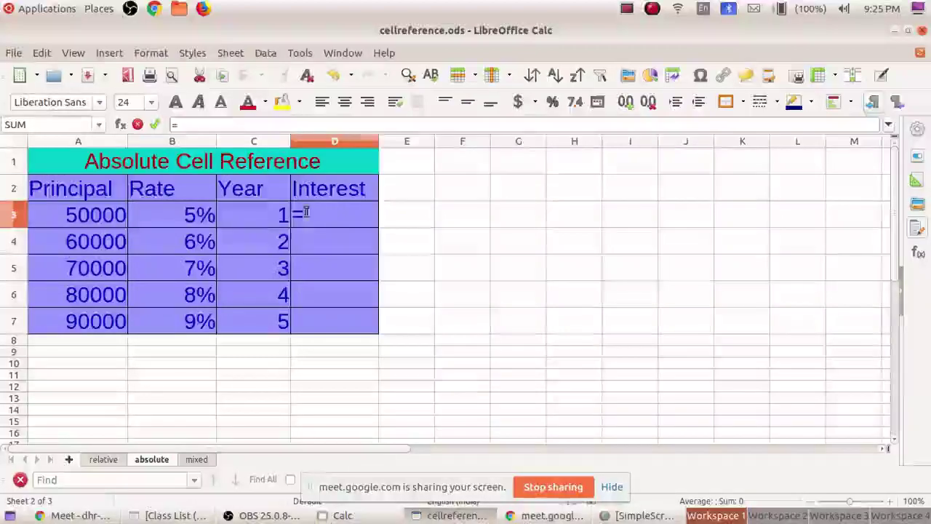
click(98, 219)
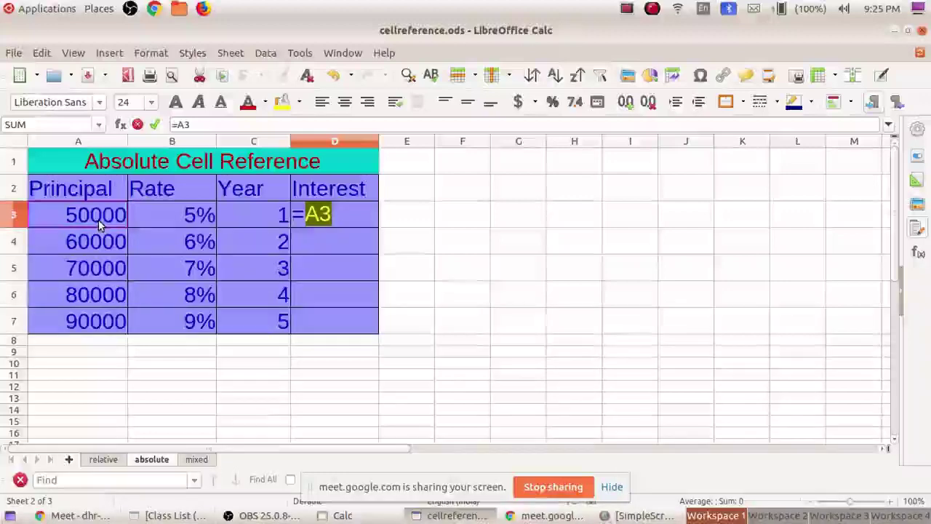
click(337, 212)
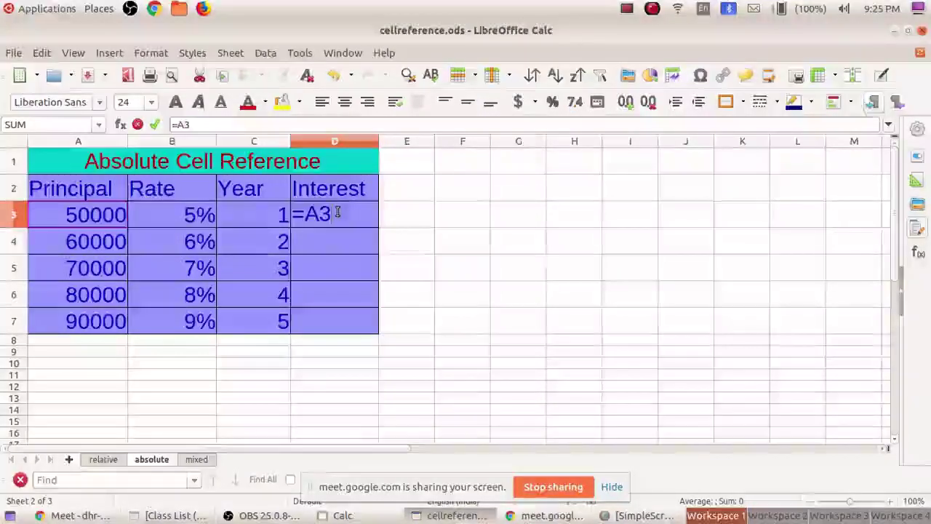
text(*)
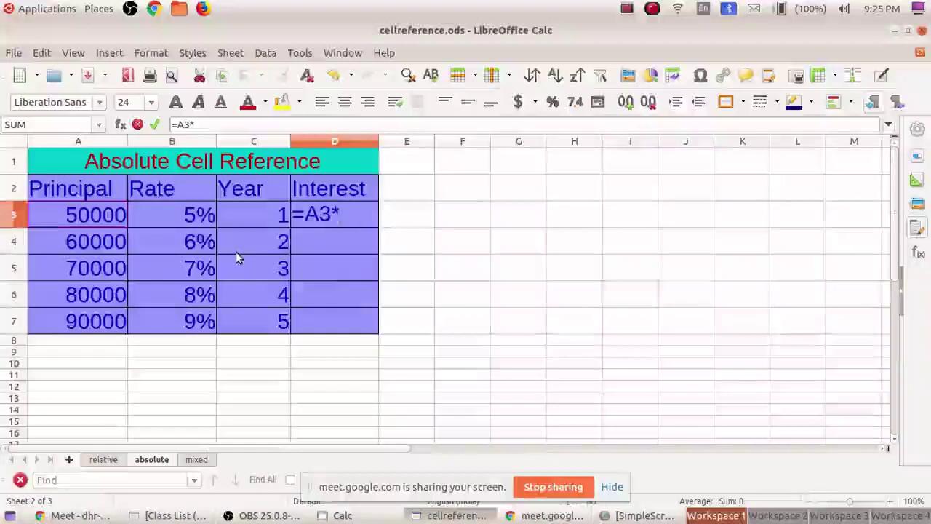
text($)
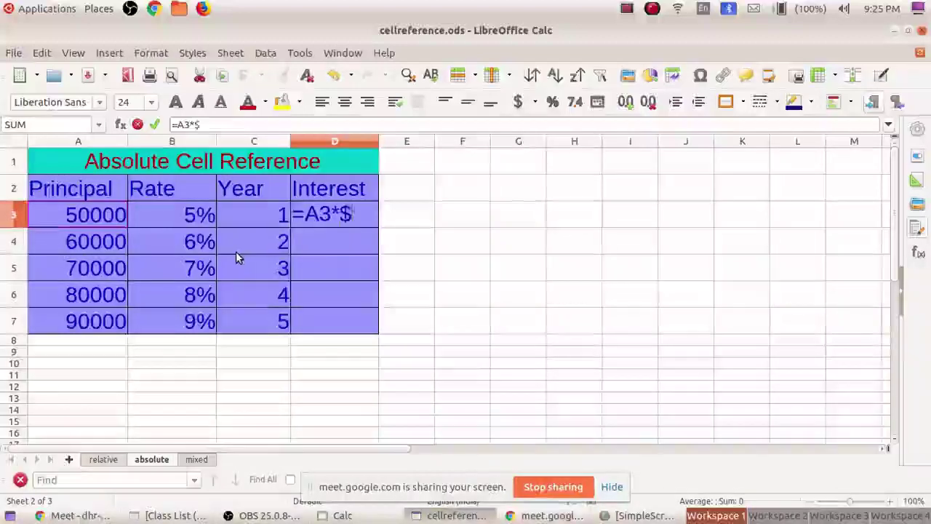
text(b)
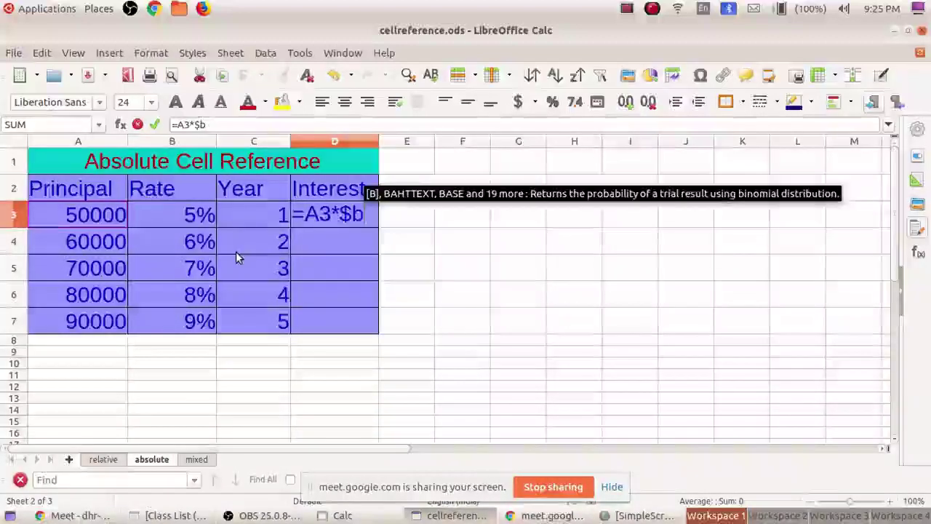
text($3)
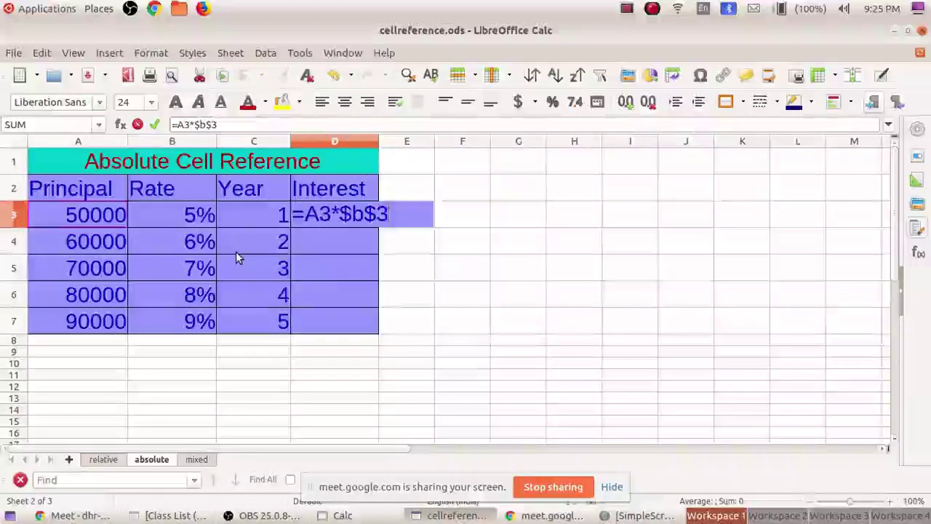
text(*)
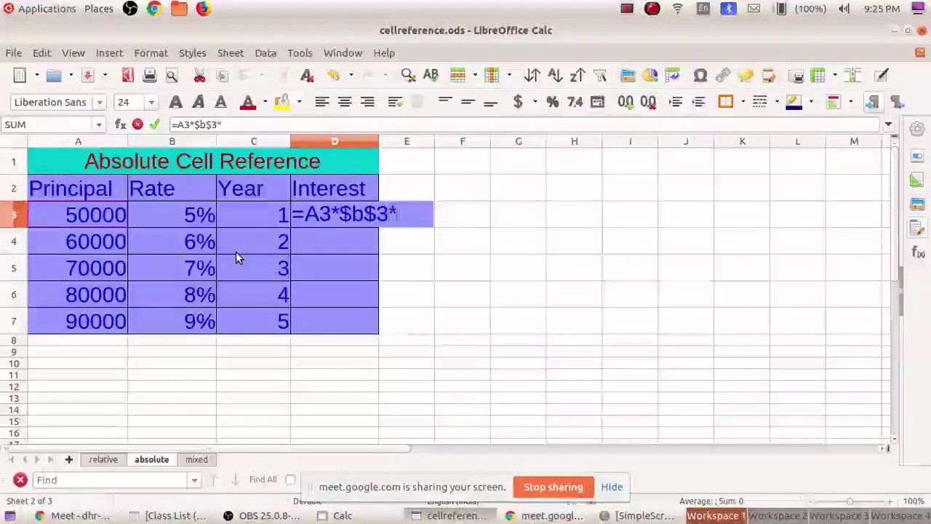
click(276, 213)
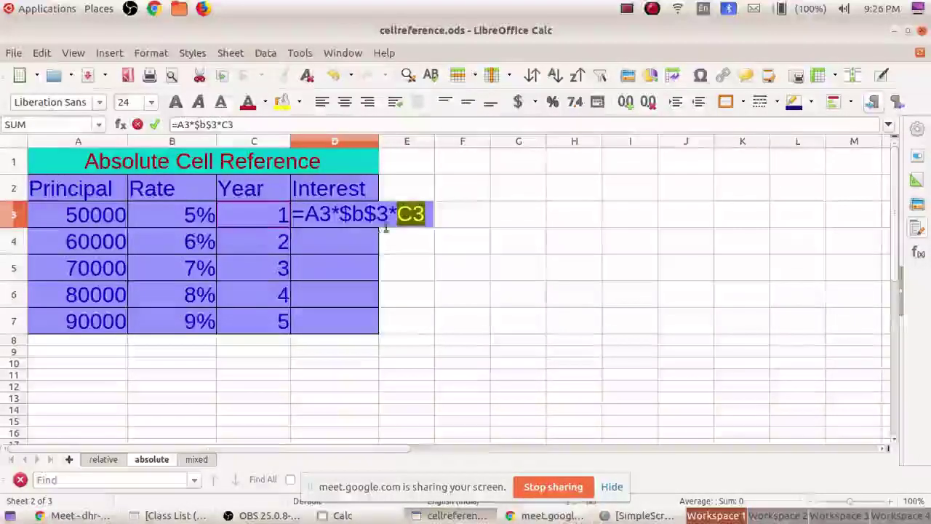
click(426, 215)
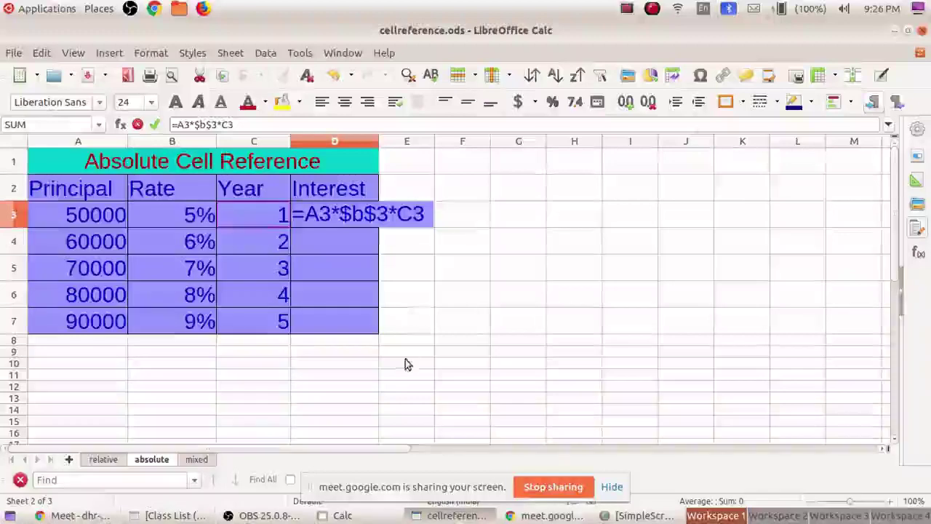
key(Return)
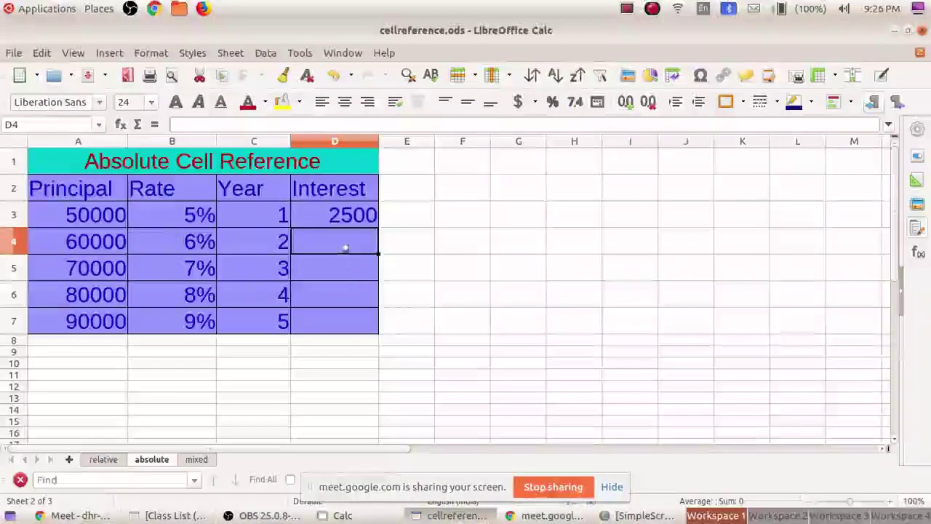
Autofill the interest formula from cell D3 down through D8, and clear the surplus formula in cell D8.
click(329, 223)
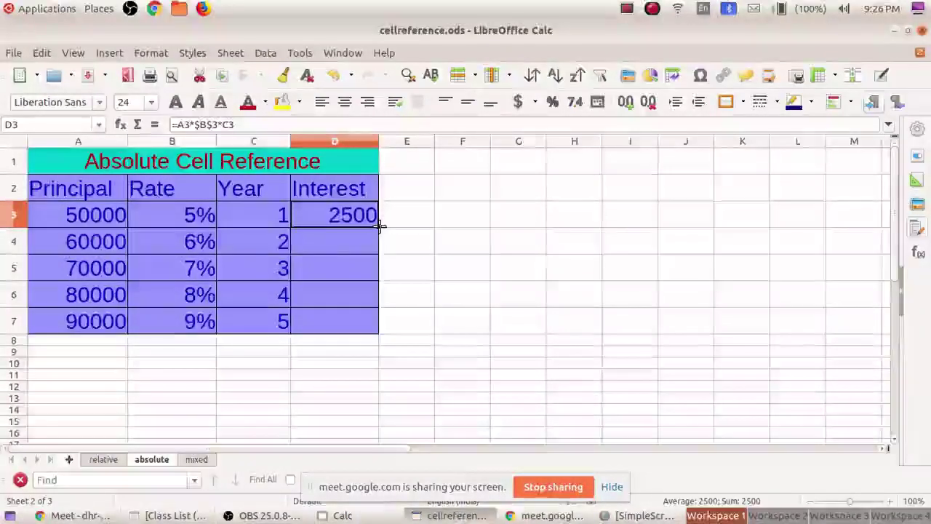
drag(388, 282, 385, 339)
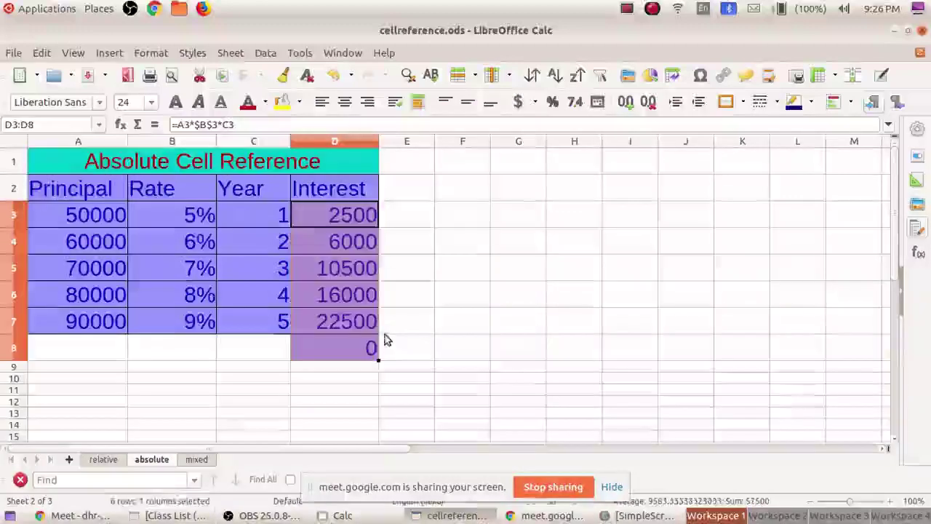
click(369, 356)
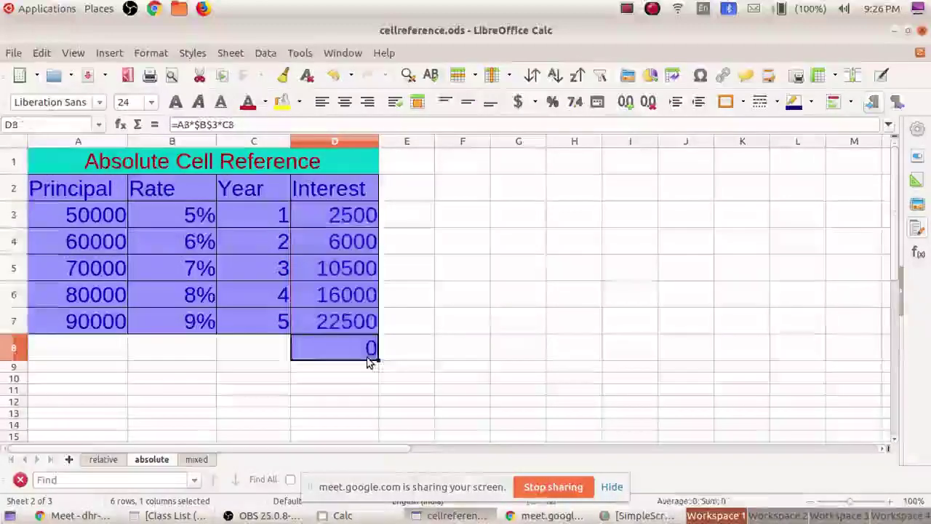
key(Delete)
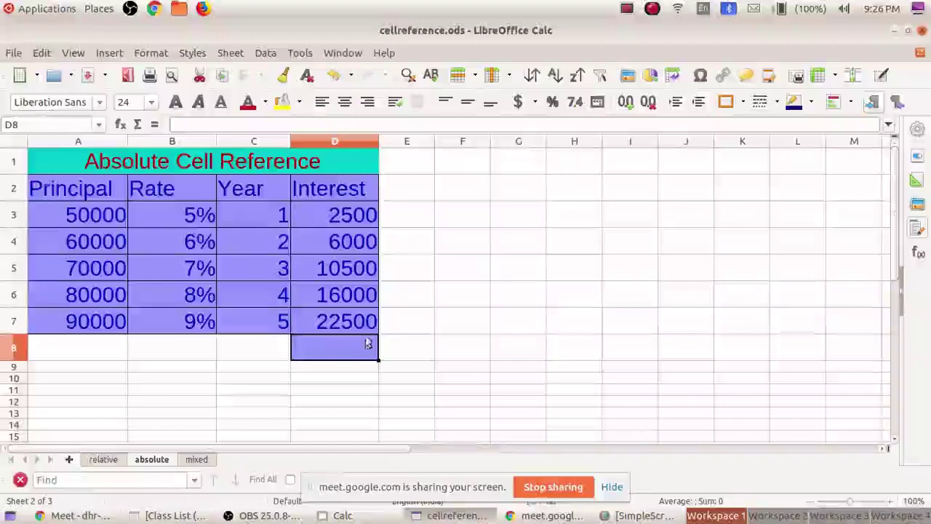
Inspect the interest formulas in cells D4 and D5 to compare their relative and absolute references.
click(352, 241)
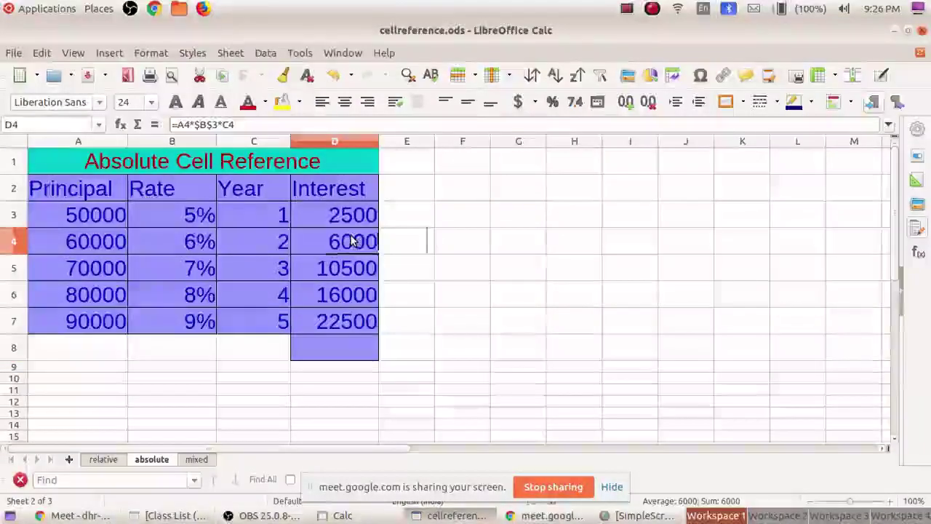
double_click(352, 241)
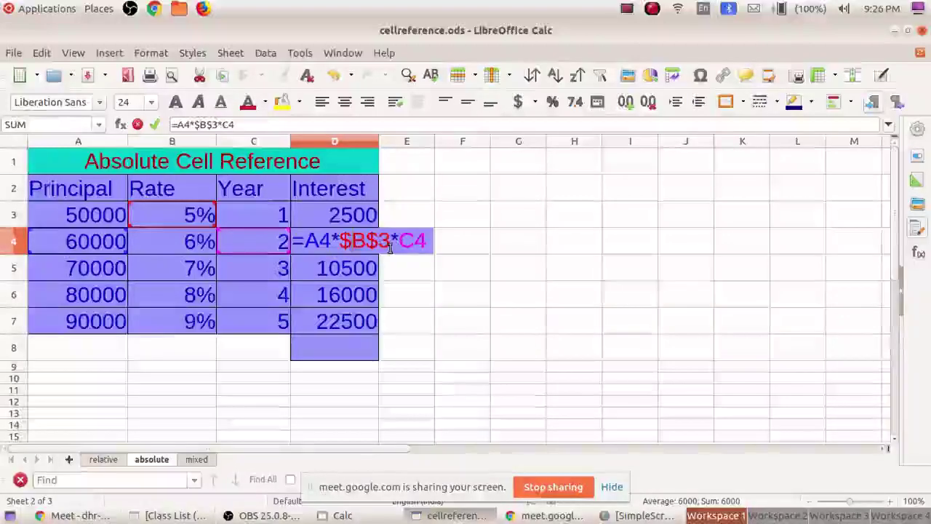
drag(399, 243, 413, 242)
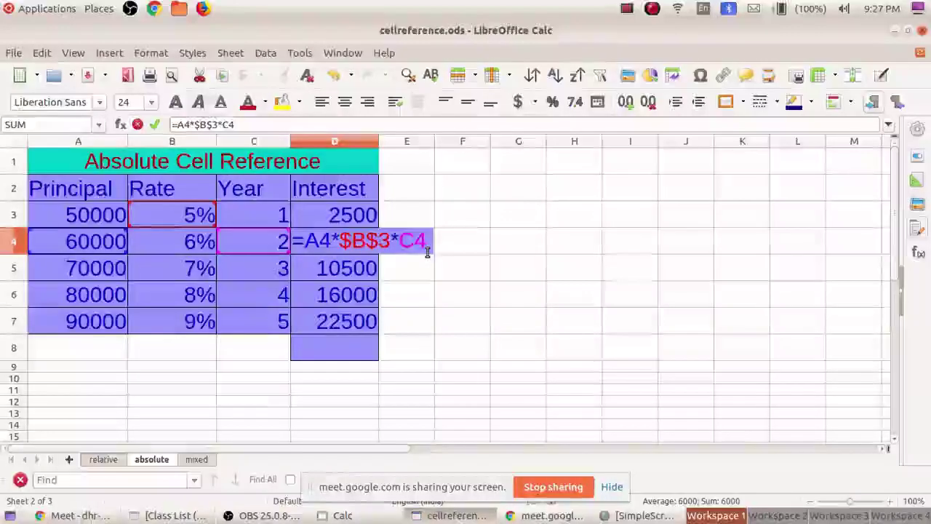
key(Return)
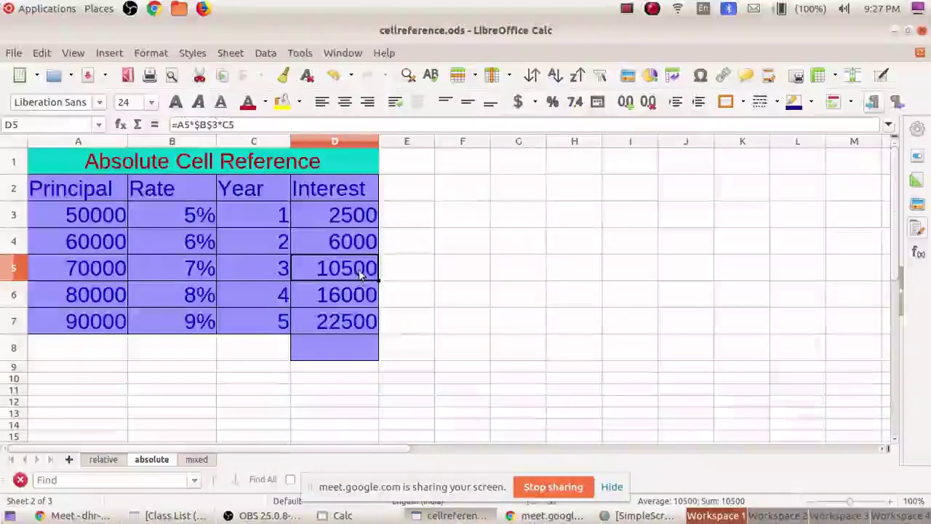
double_click(360, 271)
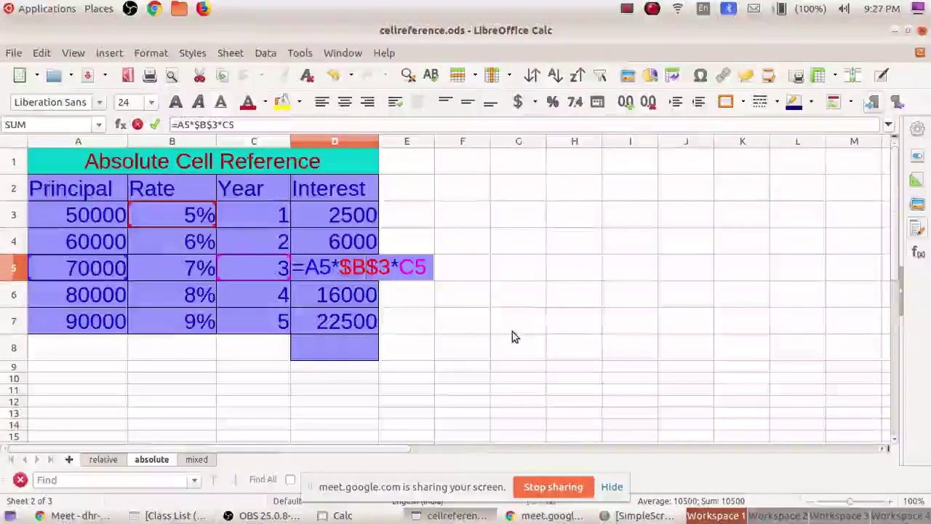
key(Return)
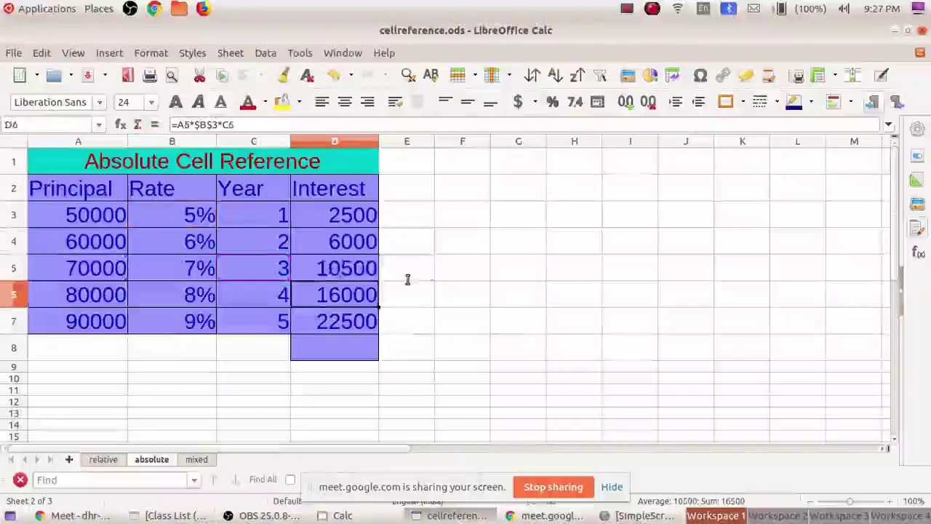
Open the mixed sheet and review the principal in cell A3 and the rates in cells B2, C2 and D2.
click(191, 463)
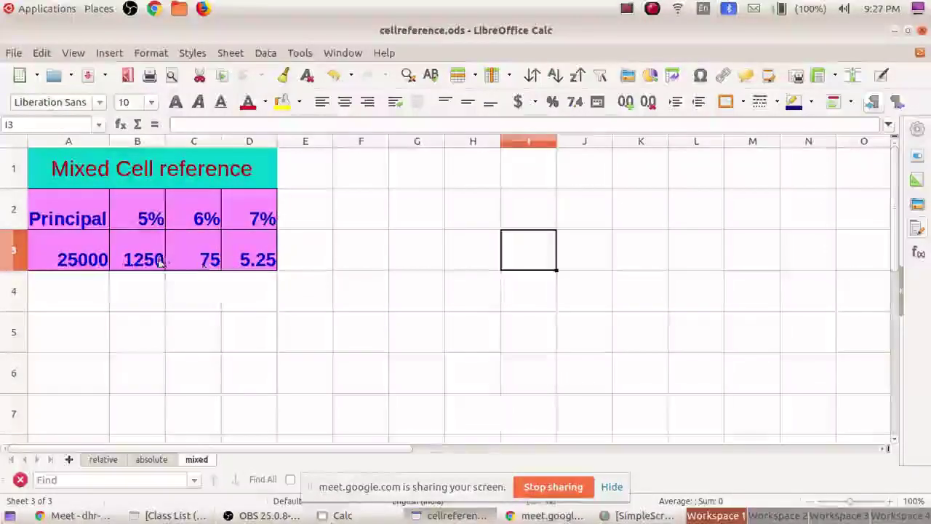
click(131, 274)
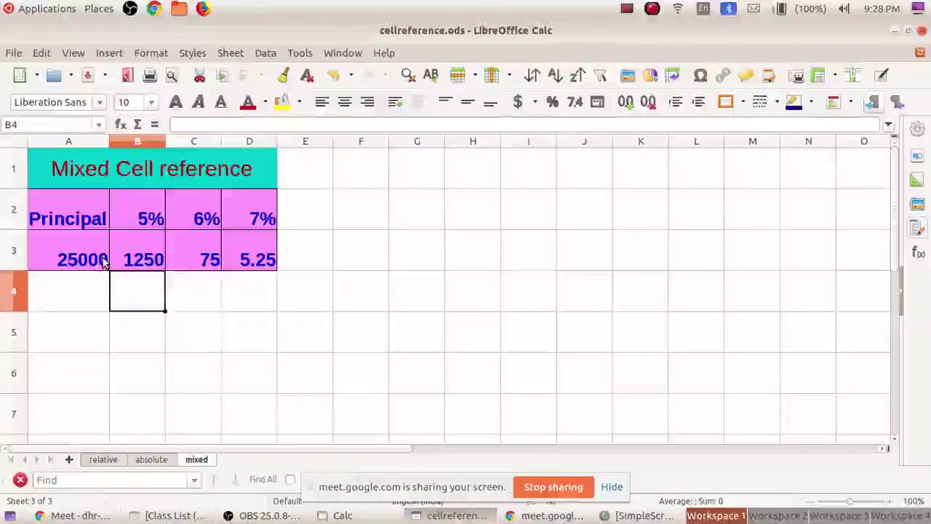
click(105, 266)
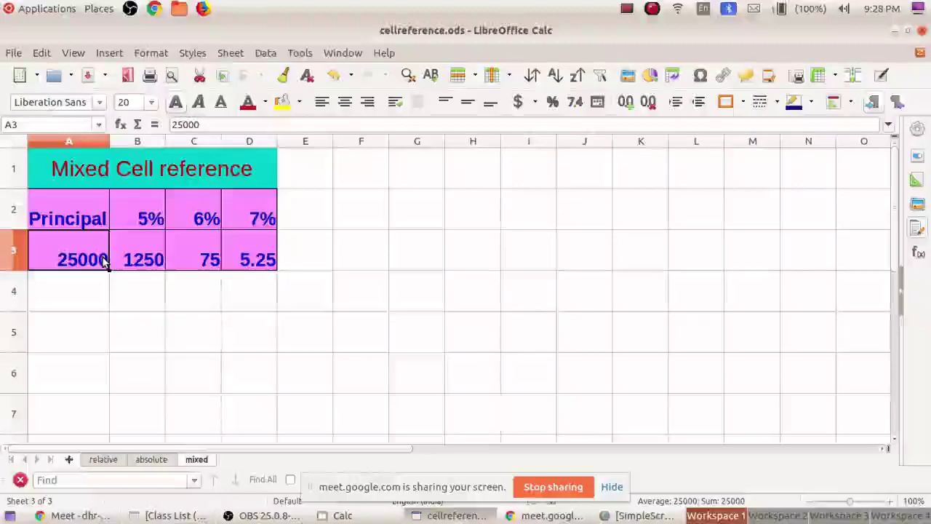
click(155, 217)
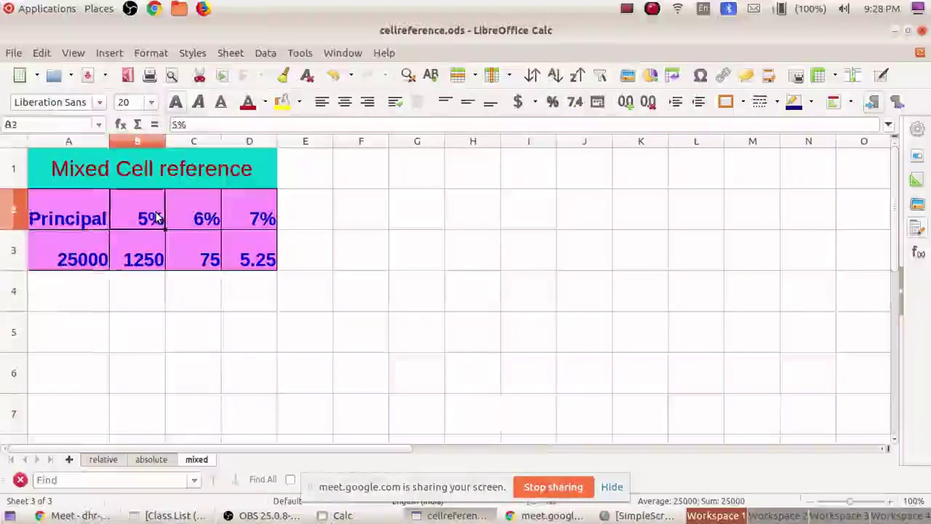
click(198, 220)
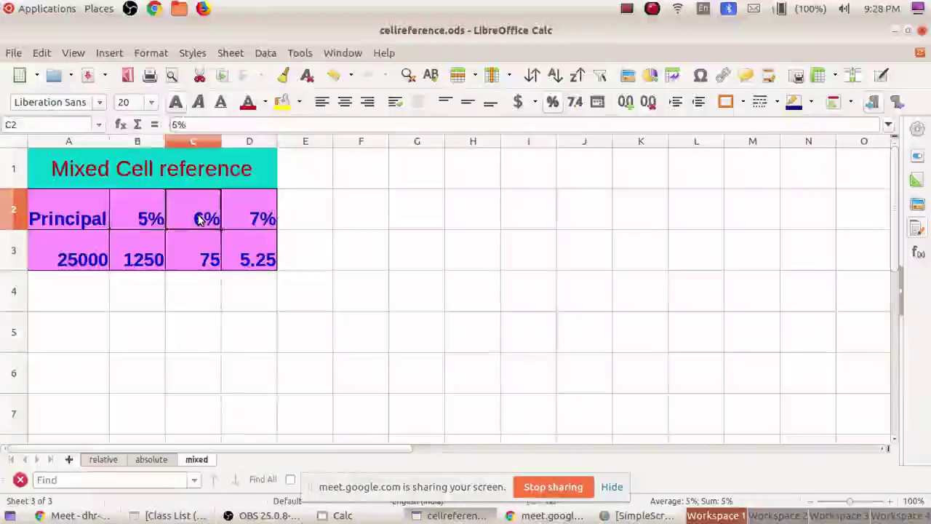
click(245, 214)
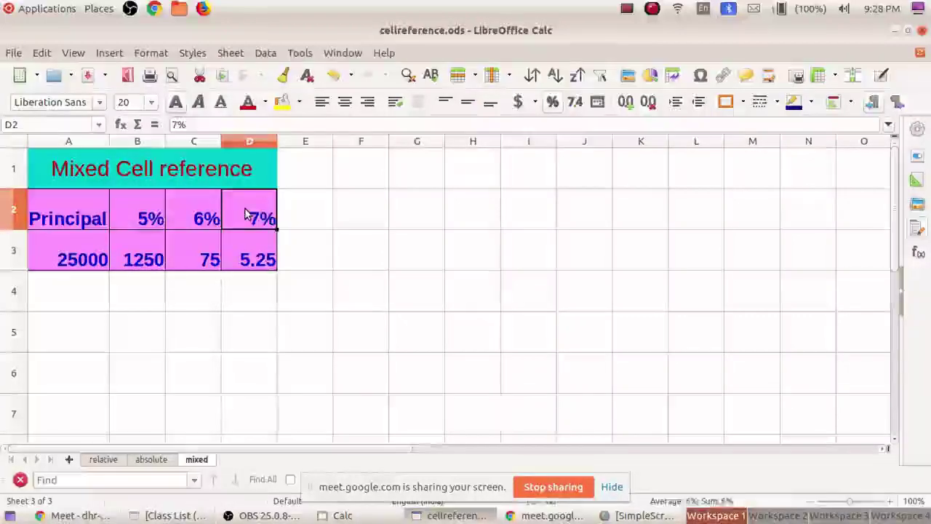
Inspect the formula in cell B3 of the mixed sheet to examine its mixed cell reference.
click(145, 266)
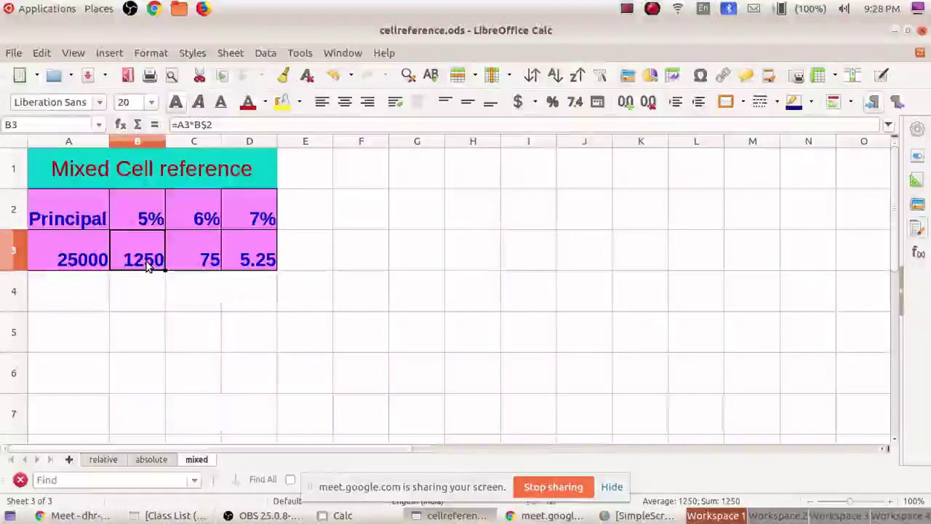
double_click(146, 266)
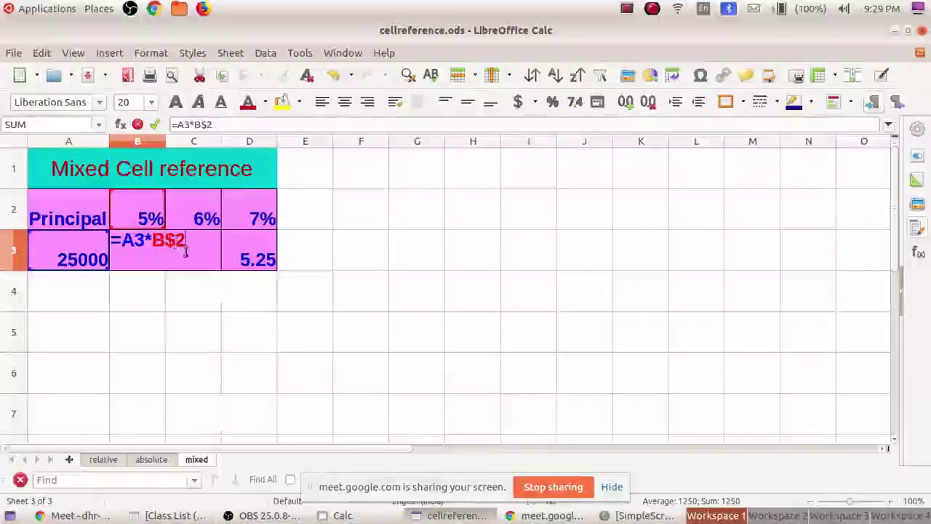
key(Return)
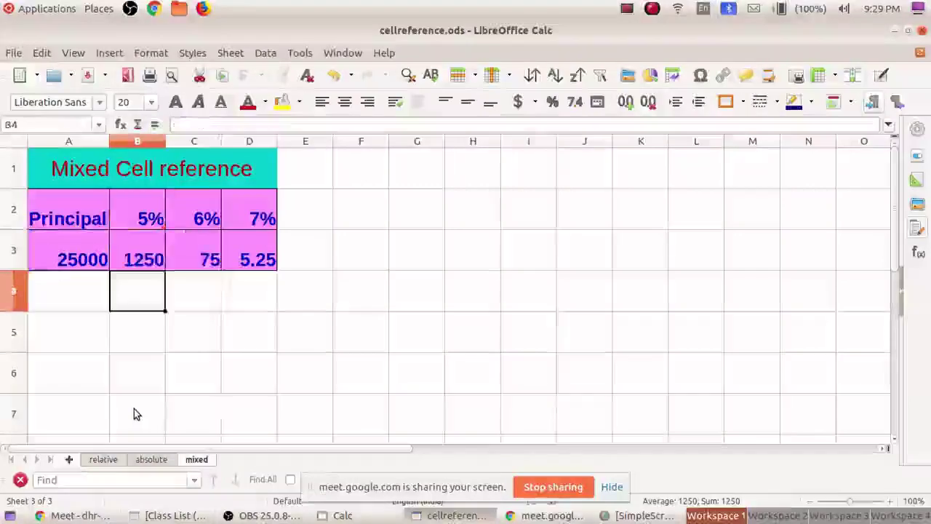
Inspect the formulas in cells C3 and D3 of the mixed sheet to compare their mixed cell references.
double_click(211, 261)
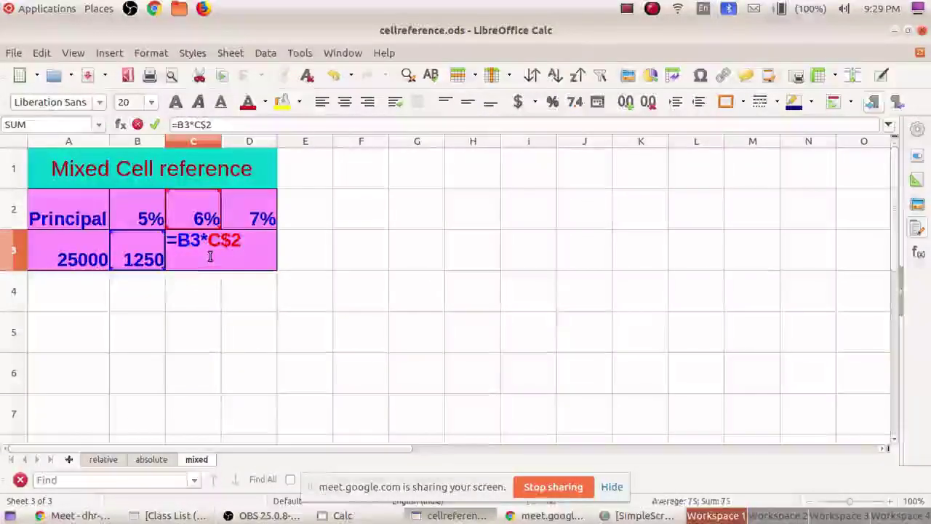
click(243, 256)
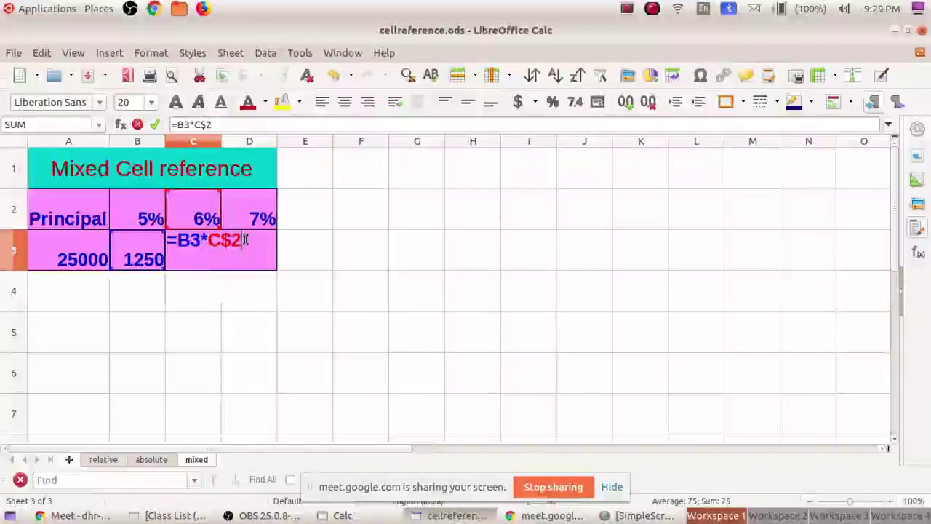
key(Return)
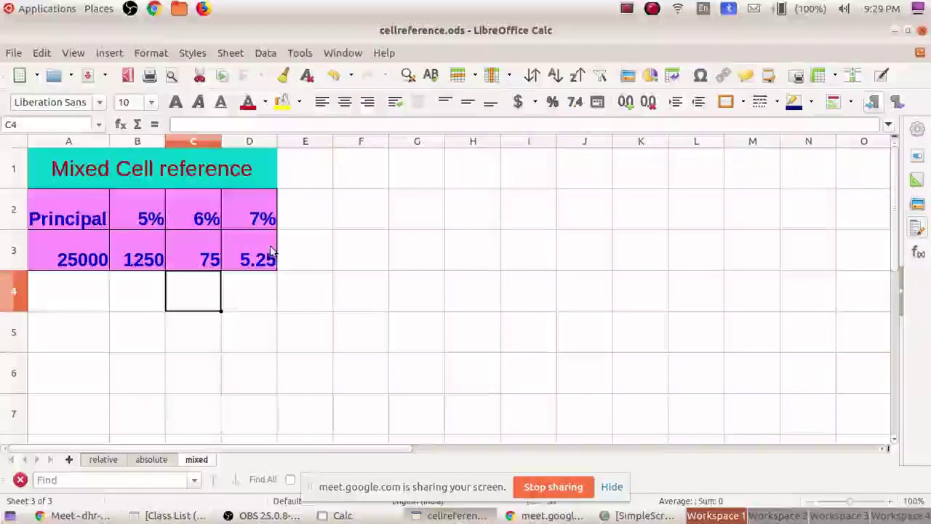
click(271, 247)
double_click(271, 247)
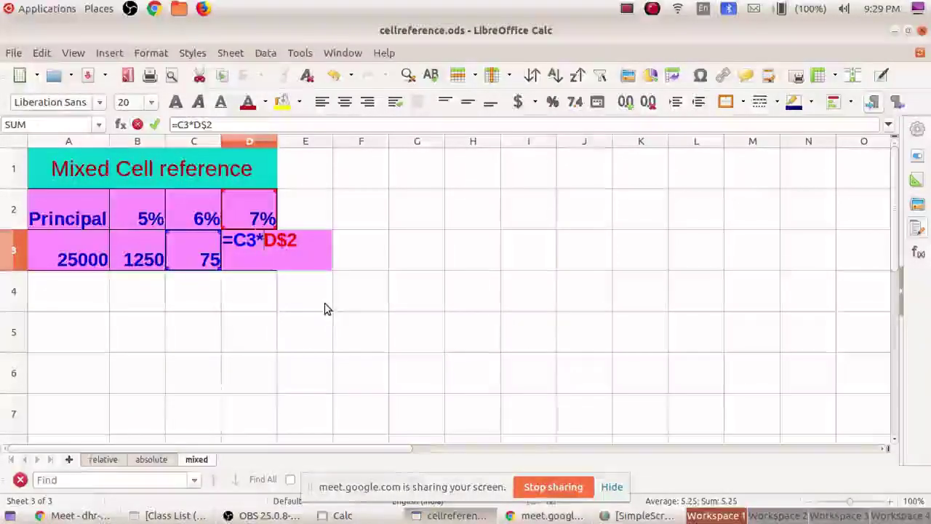
key(Return)
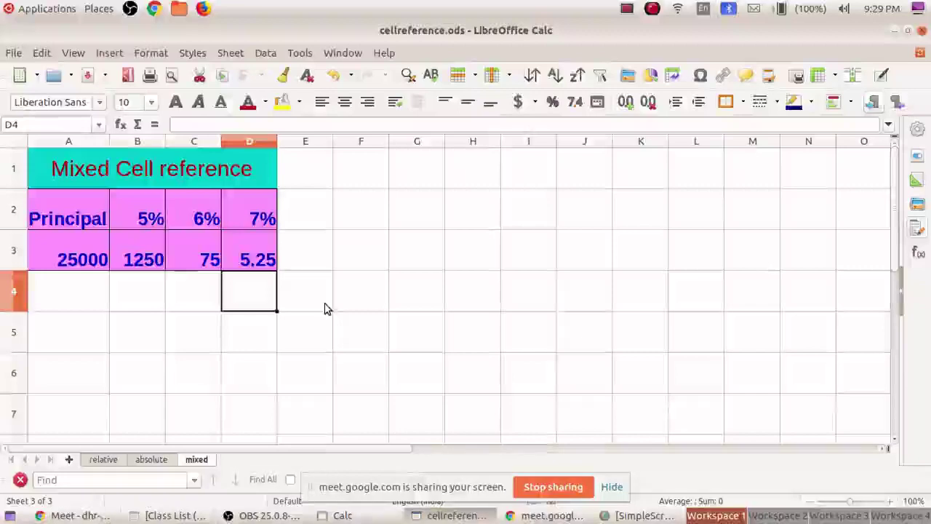
Switch to the relative sheet and clear the Total formulas in cells D3 through D7.
key(ctrl+Page_Up)
key(ctrl+Page_Up)
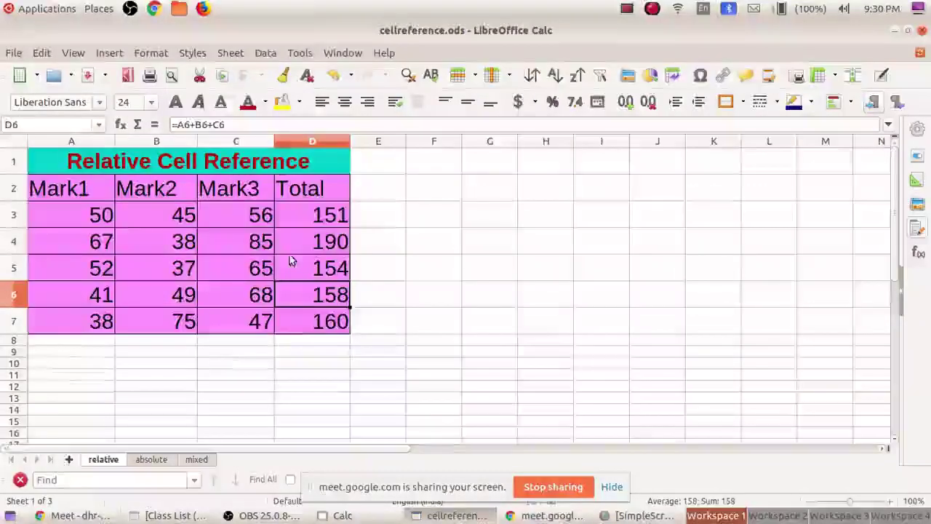
click(320, 215)
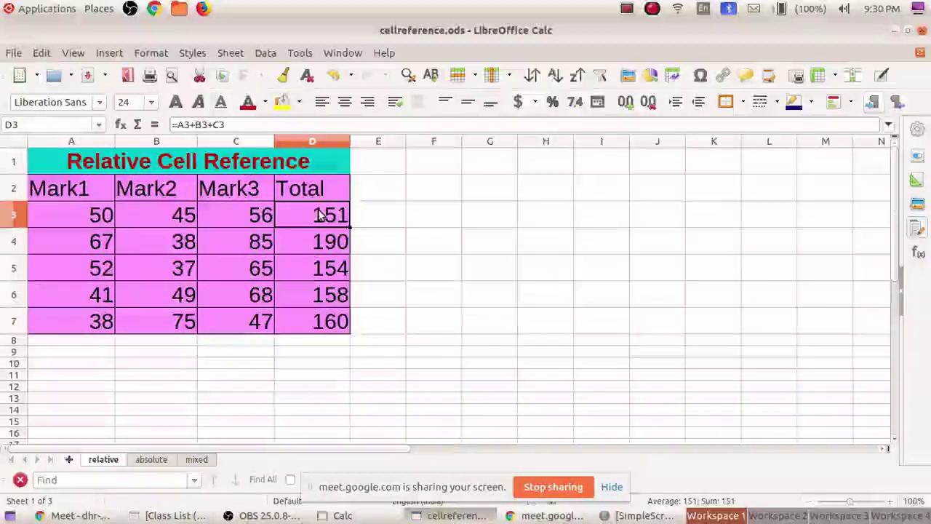
key(shift+Down)
key(shift+Down)
key(shift+Down)
key(shift+Down)
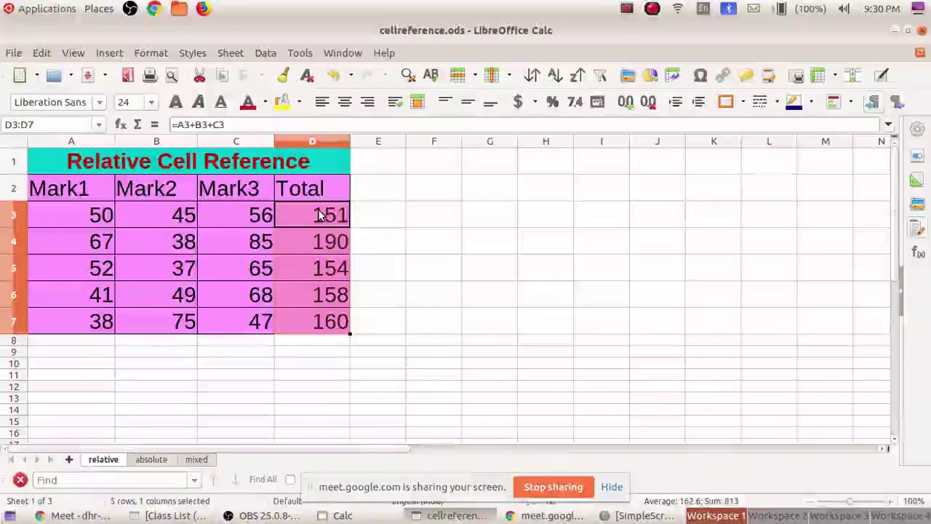
key(Delete)
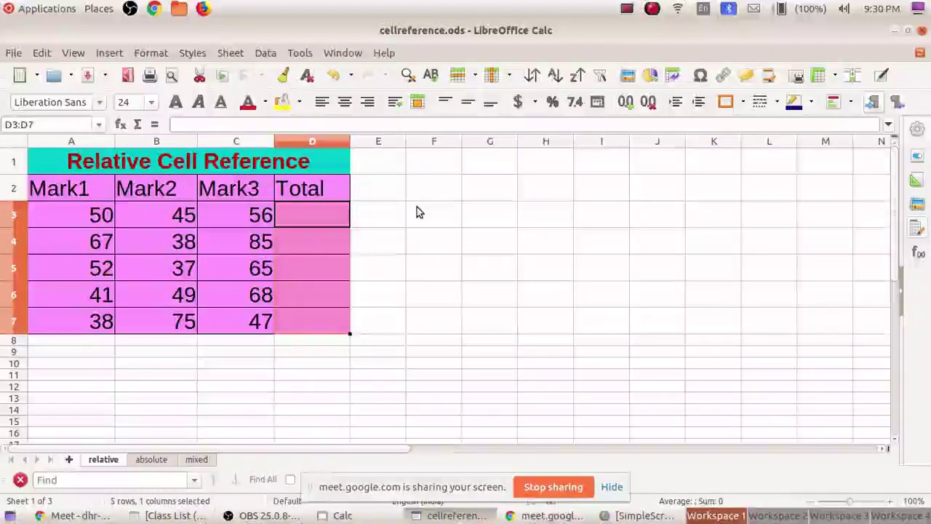
Total the first row of marks in cell D3 with literal values using the formula =sum(50,45,56).
text(=)
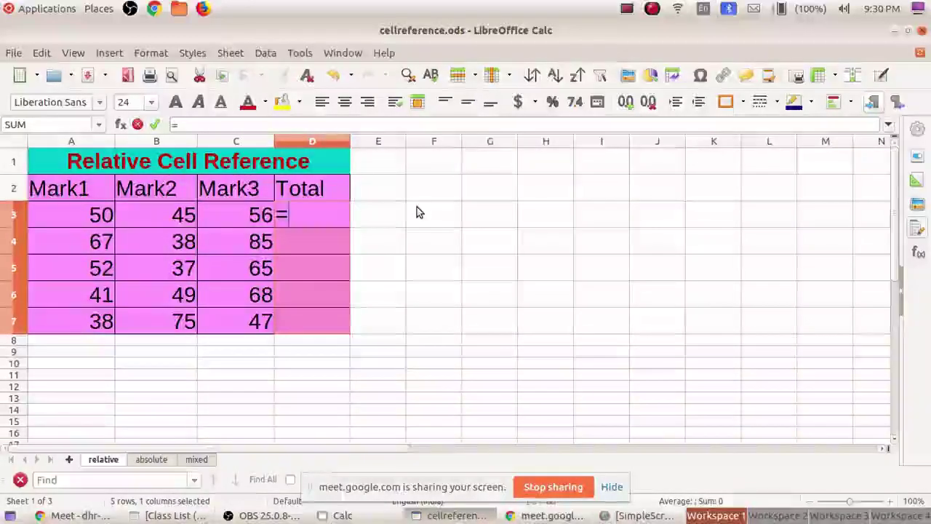
text(su)
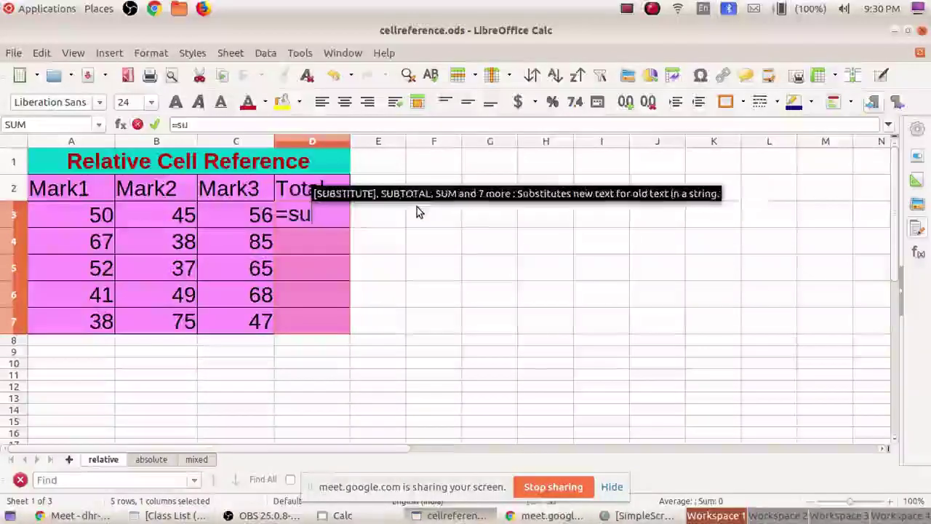
text(m)
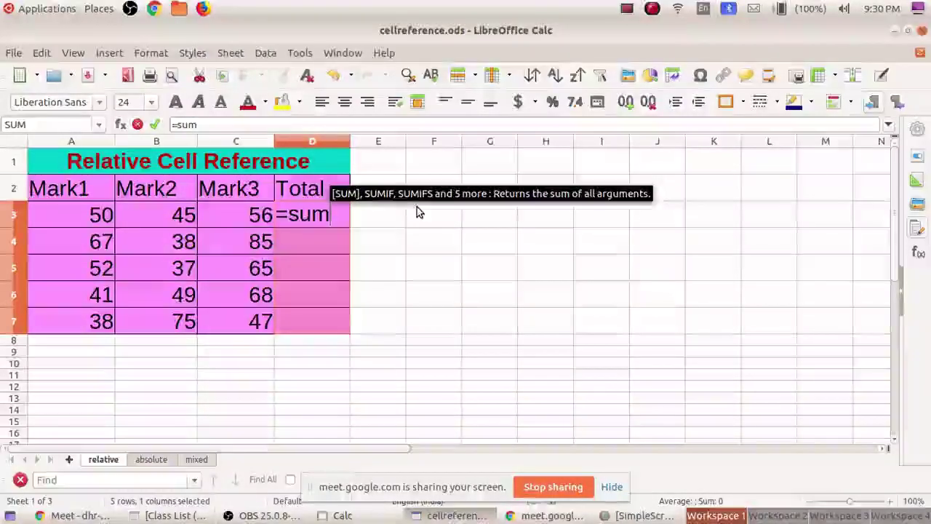
text(()
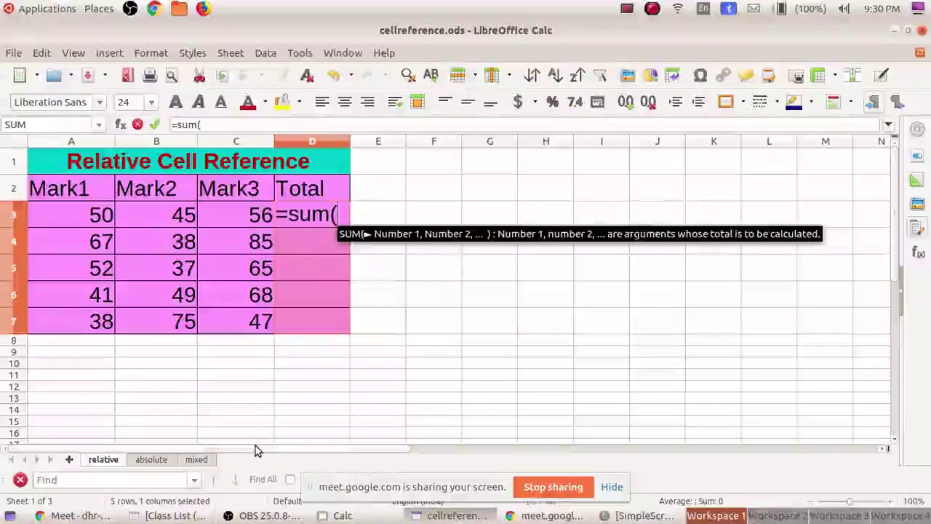
text(50)
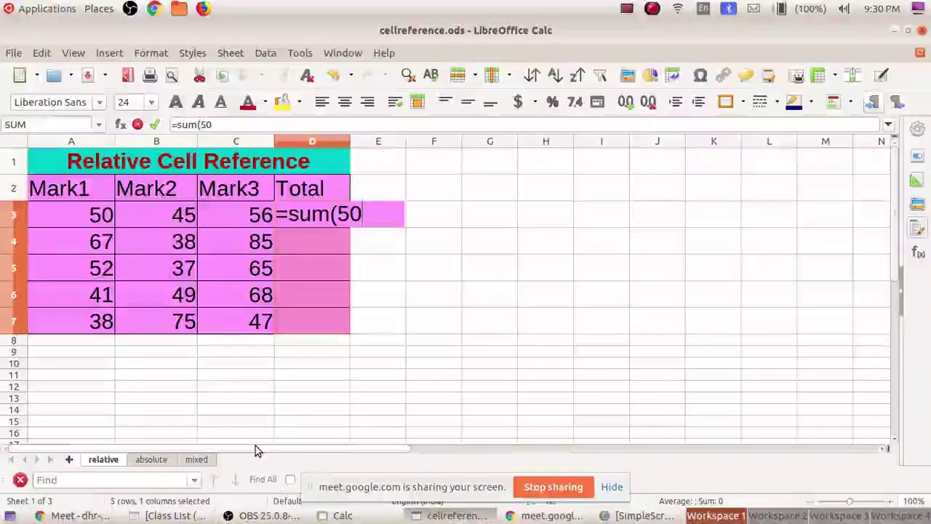
text(,)
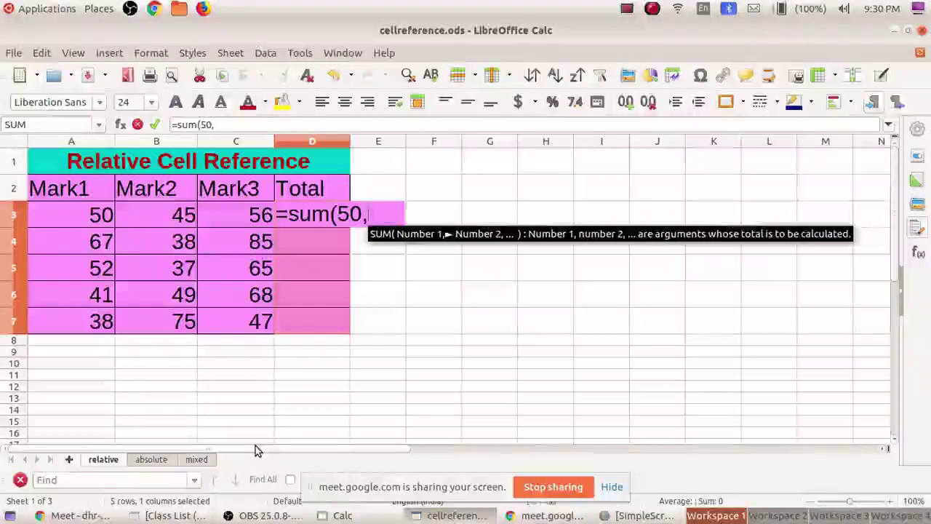
text(45)
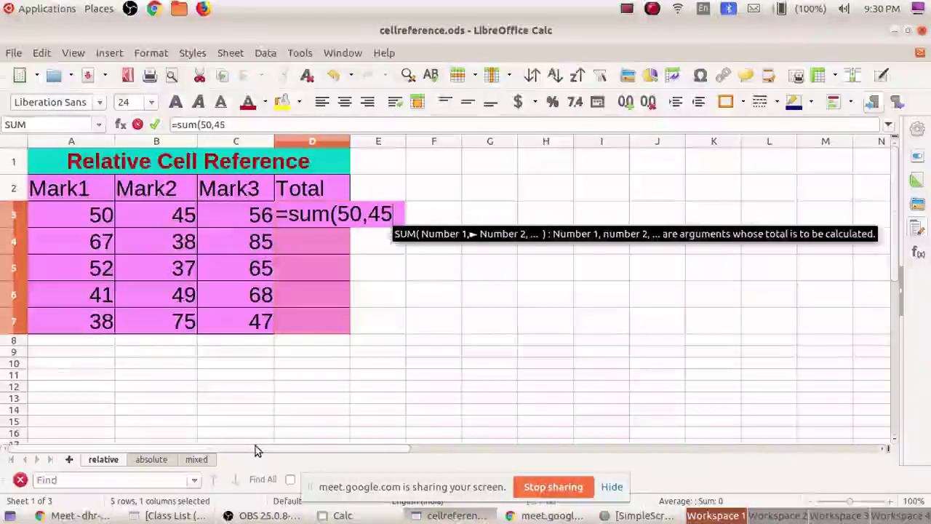
text(,5)
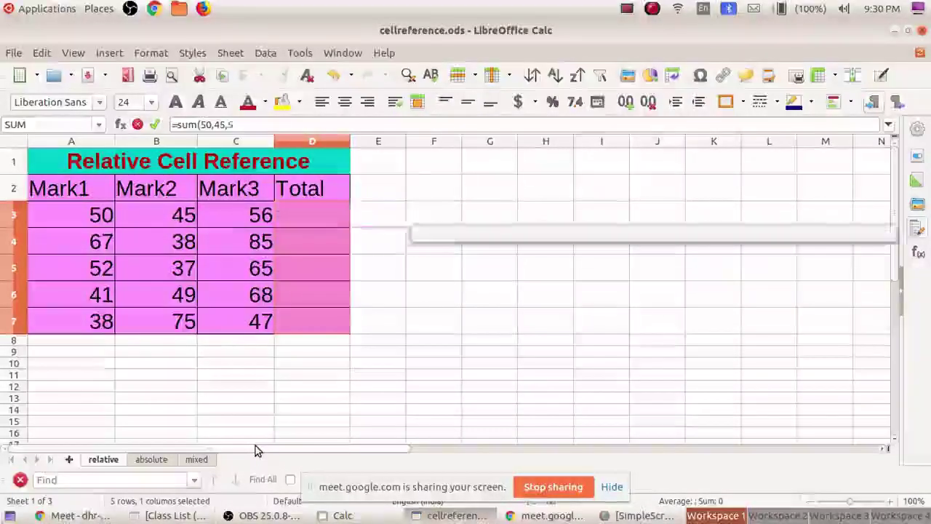
text(6))
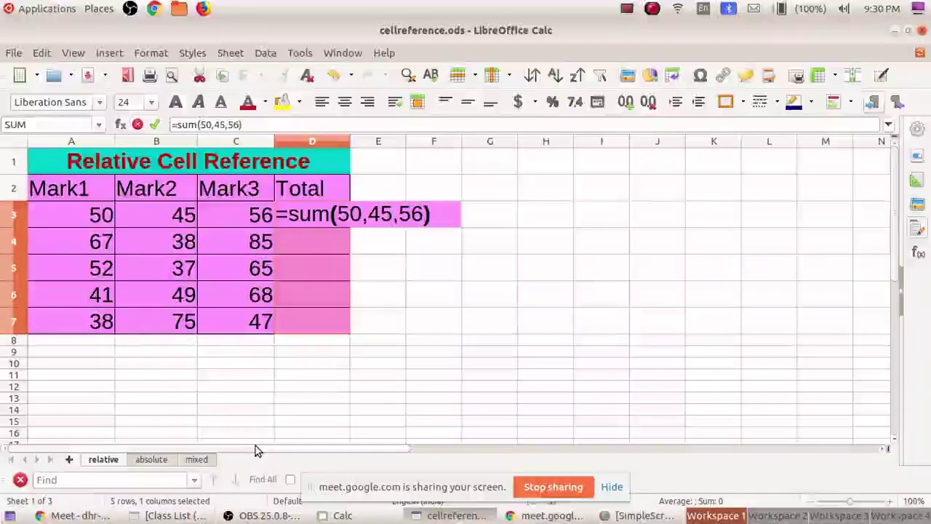
key(Return)
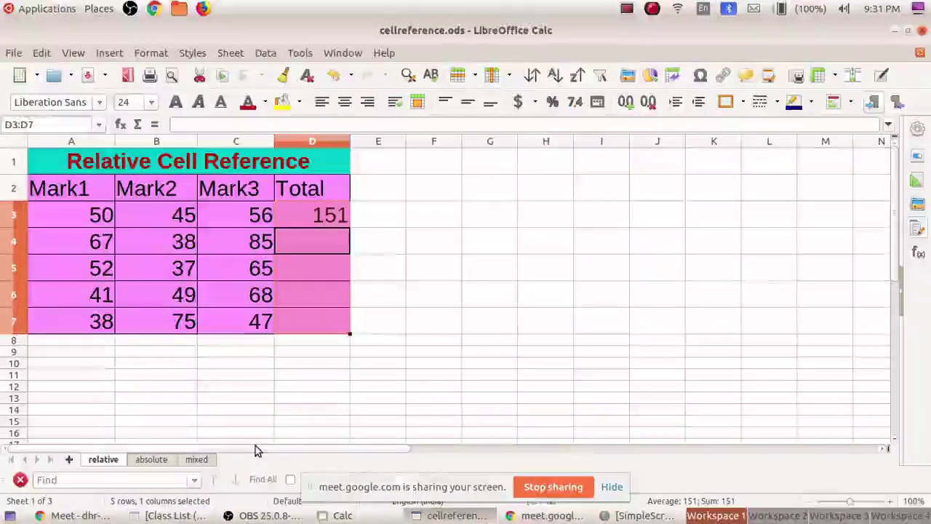
Total the second row of marks in cell D4 with a cell range using the formula =sum(a4:c4).
text(=)
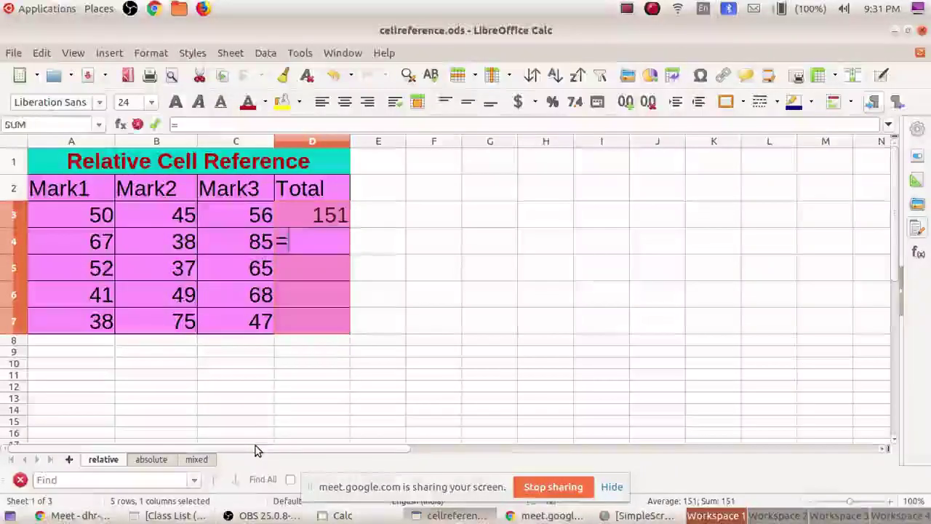
text(sum)
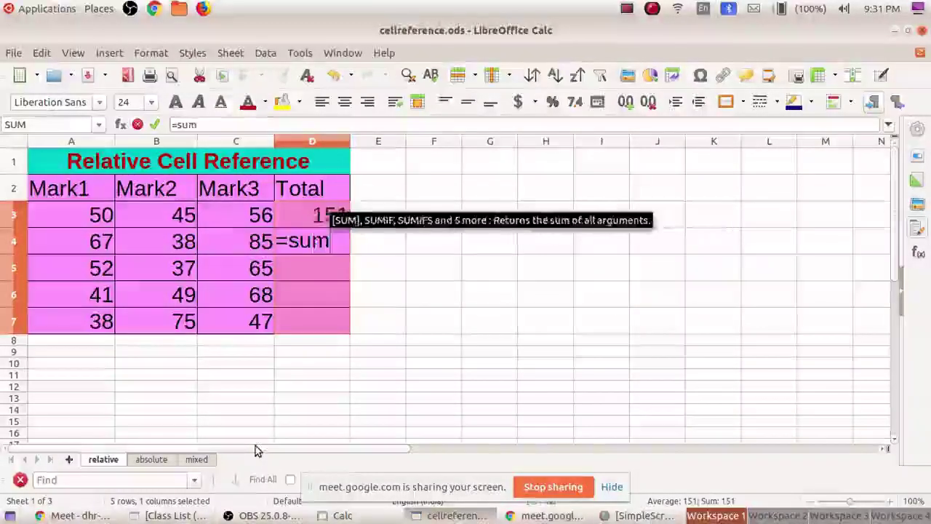
text(()
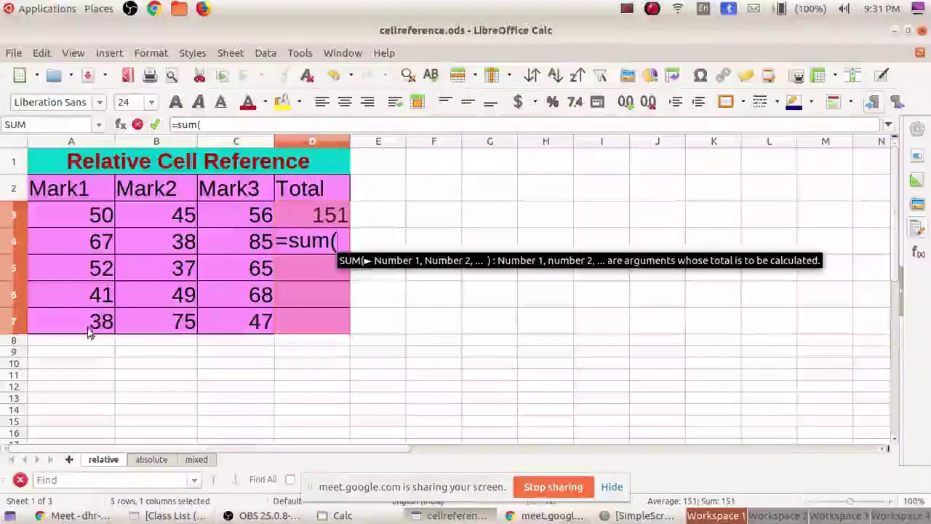
click(87, 242)
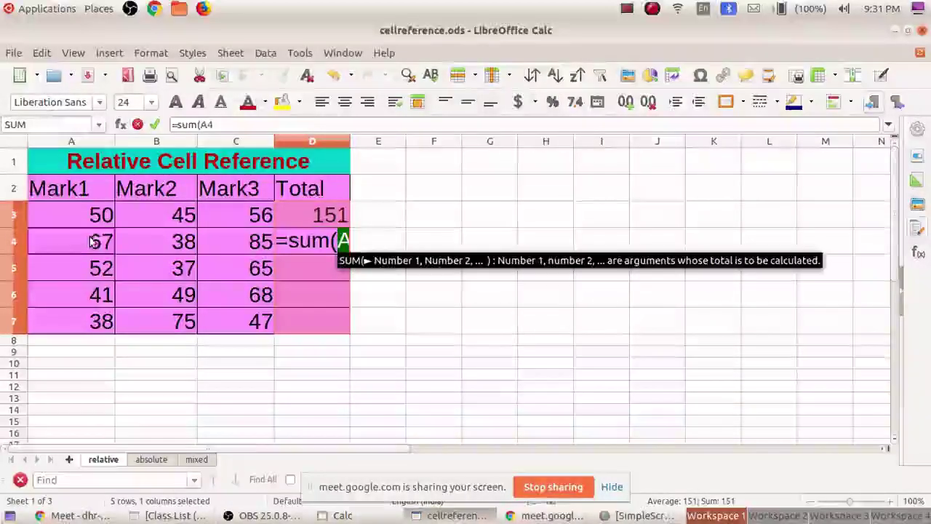
click(364, 243)
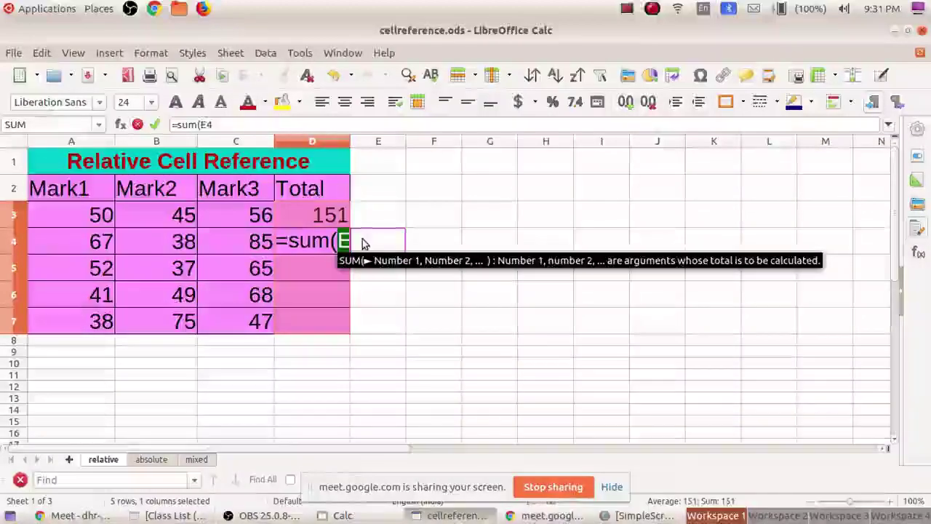
key(BackSpace)
key(BackSpace)
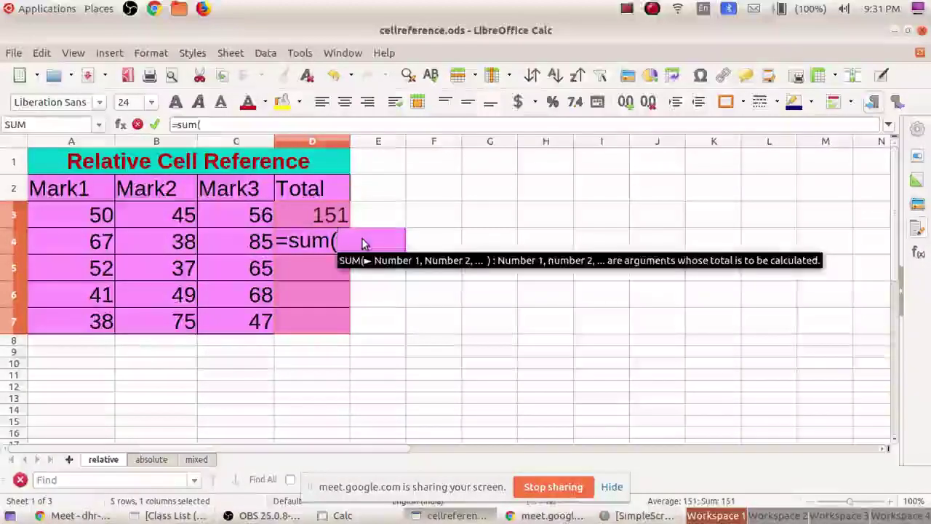
text(a4)
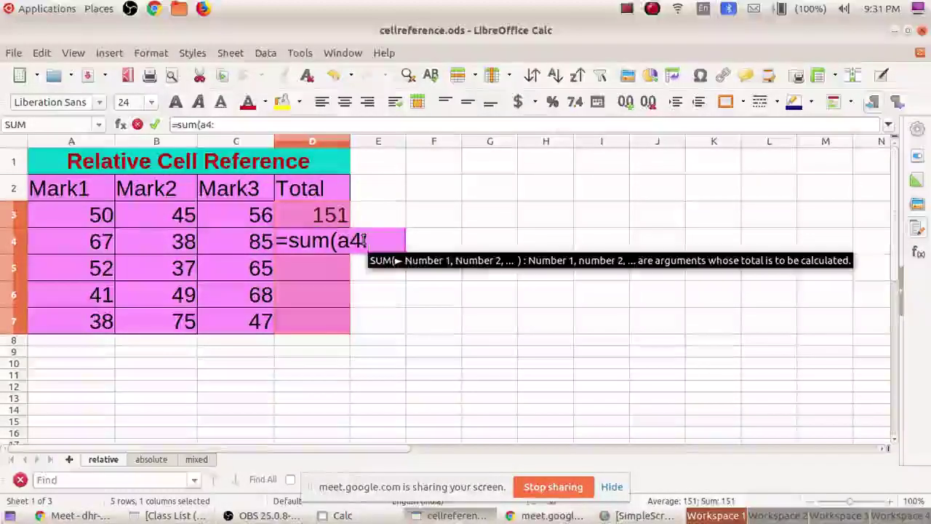
text(:)
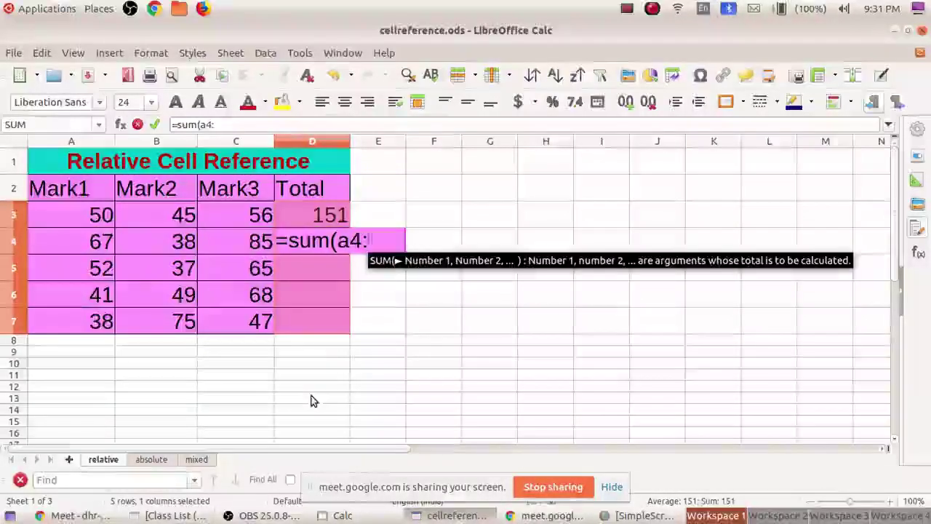
text(c4)
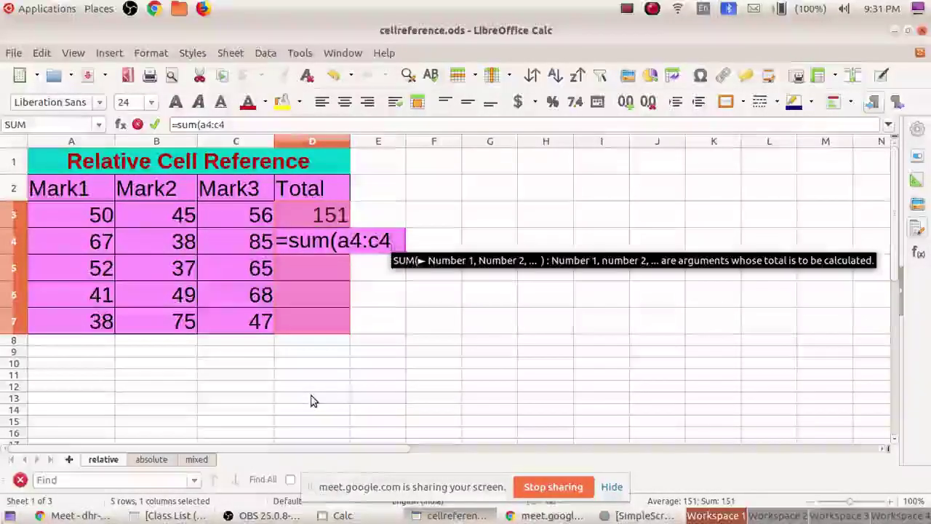
text())
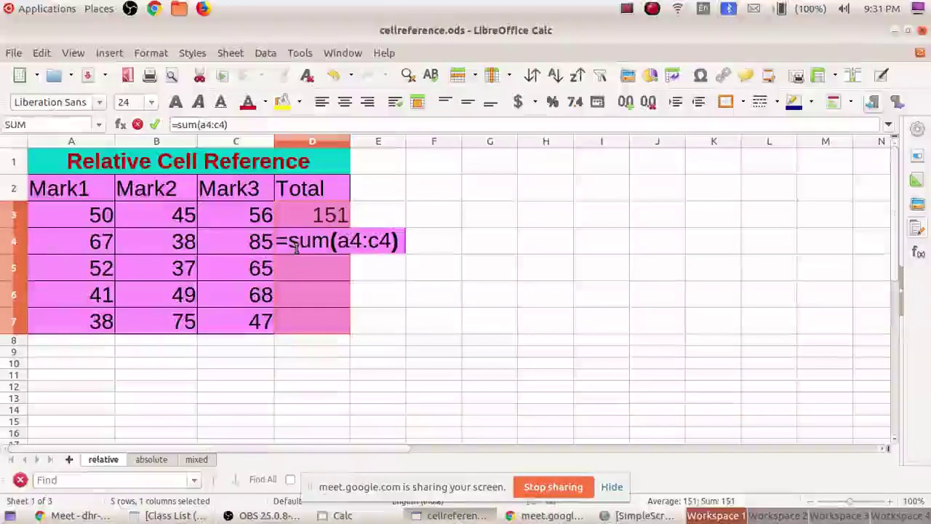
key(ctrl+s)
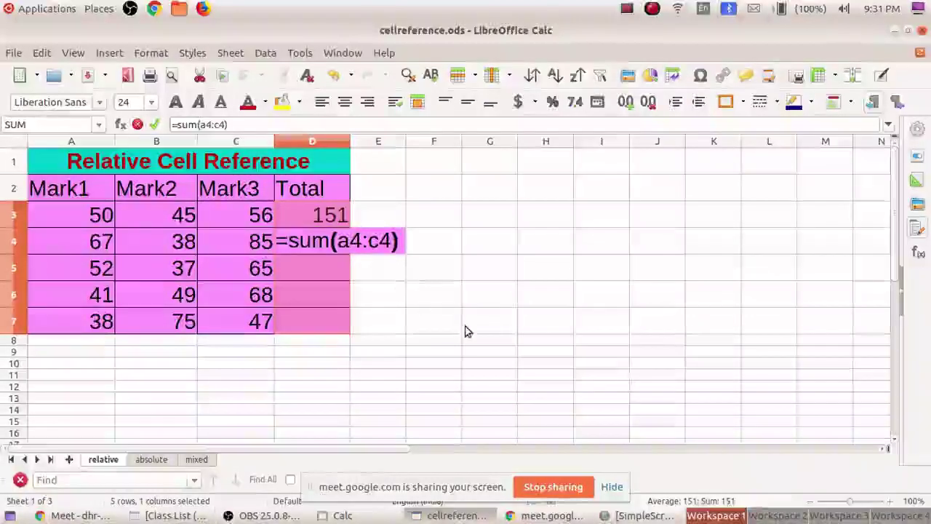
key(Return)
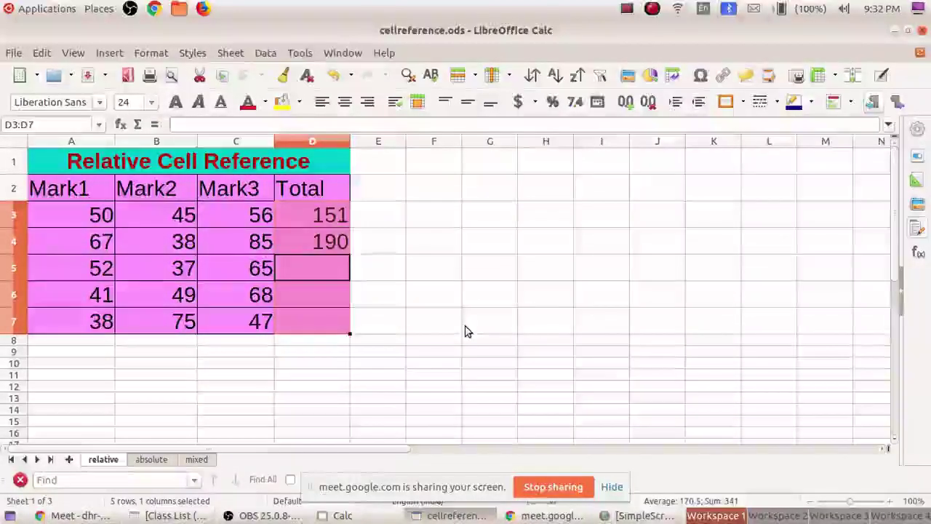